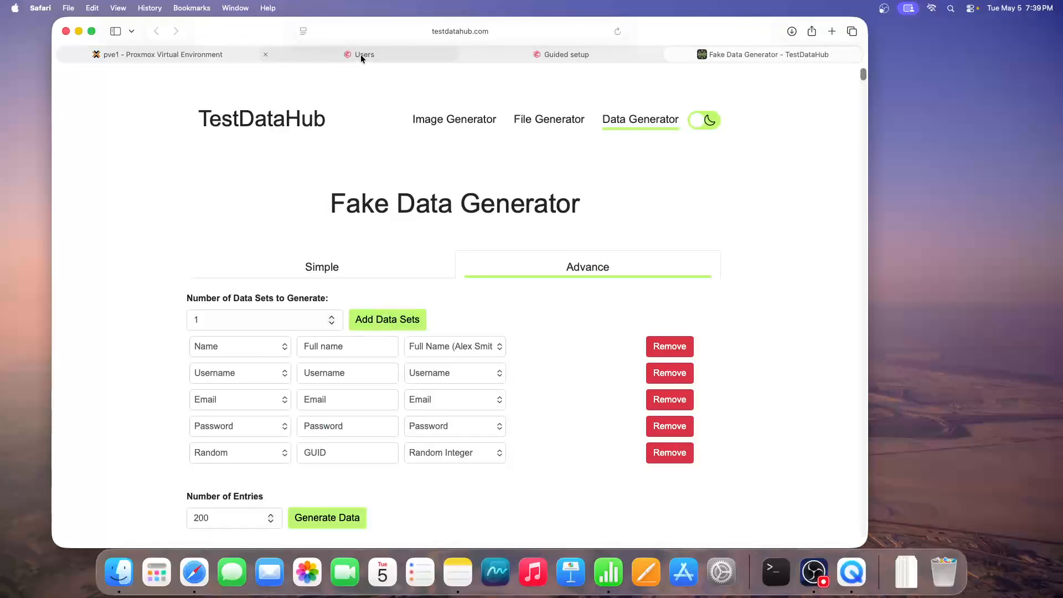
Generate 200 fake data entries containing full name, username, email, password and GUID fields
scroll(432, 238, "down", 1)
scroll(332, 228, "down", 1)
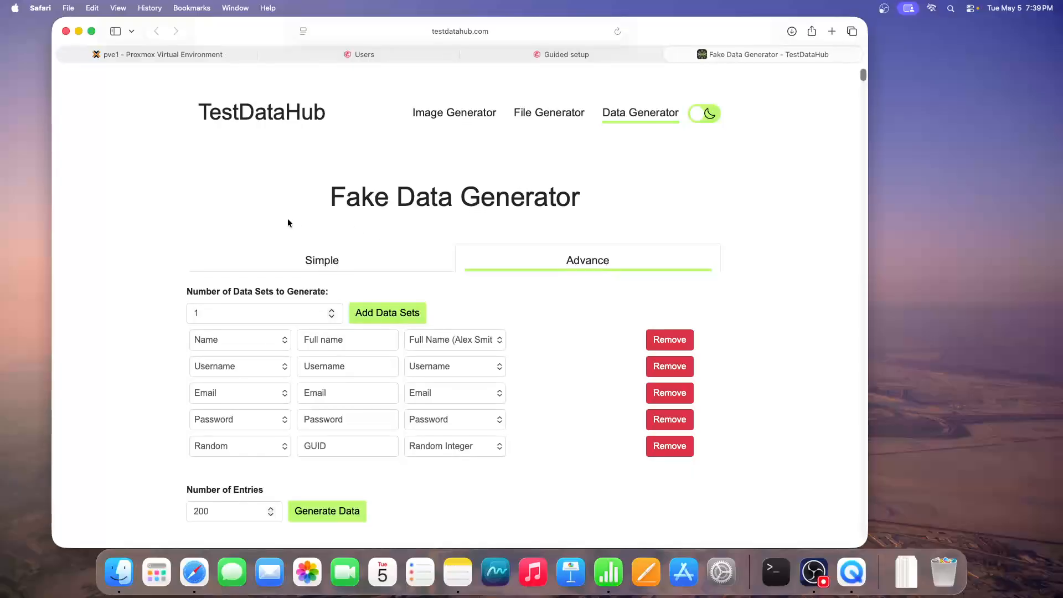
scroll(255, 225, "down", 5)
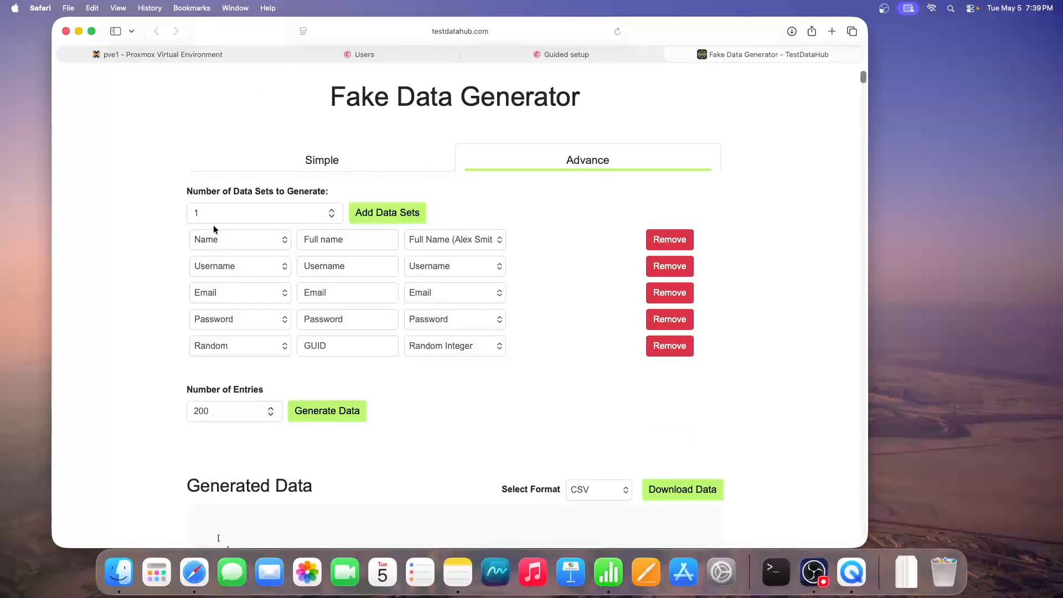
scroll(214, 227, "down", 4)
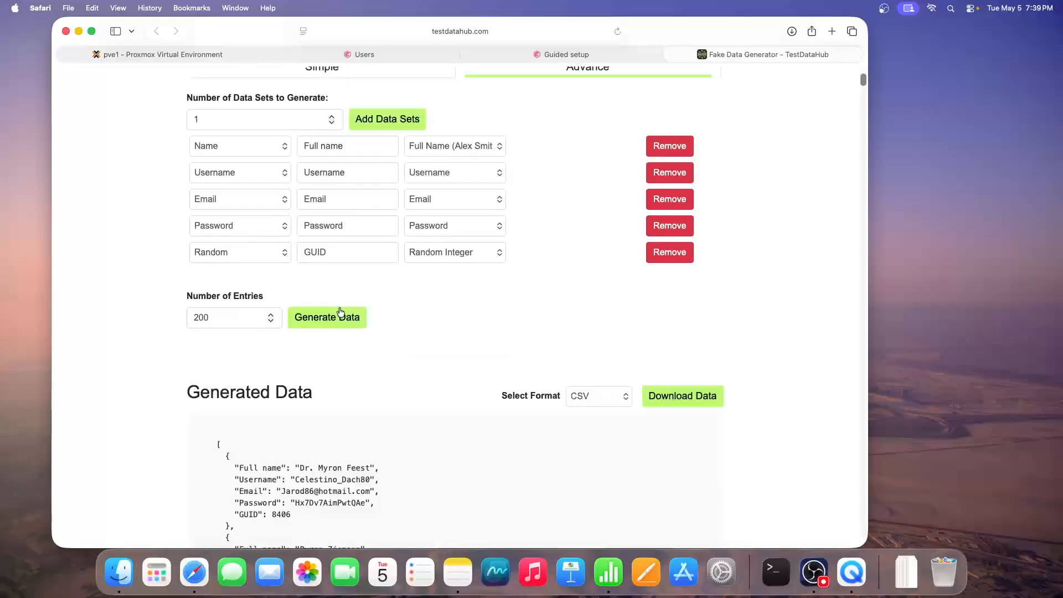
scroll(212, 332, "up", 1)
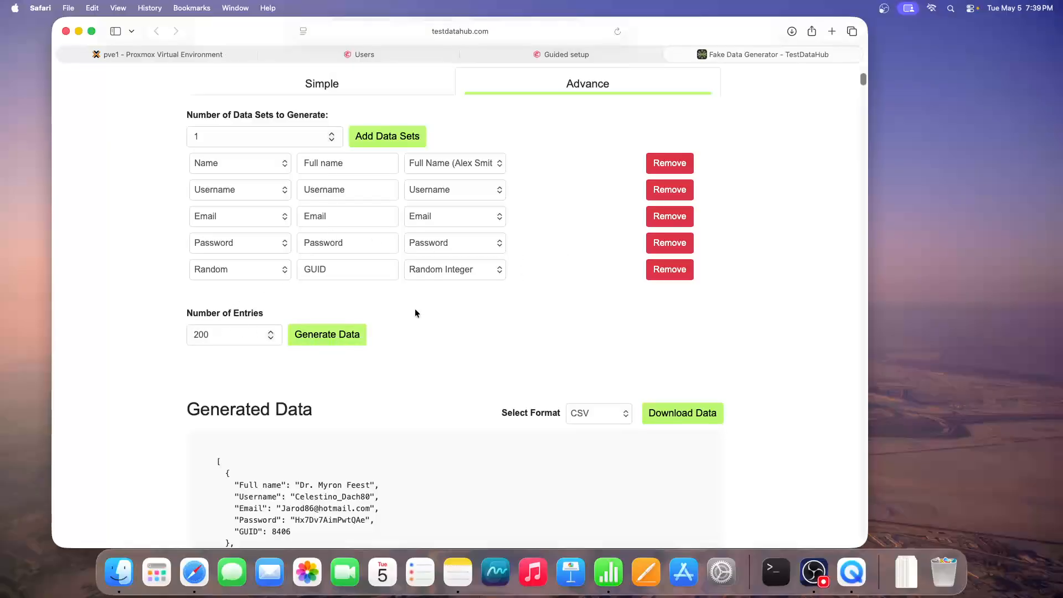
scroll(388, 321, "down", 1)
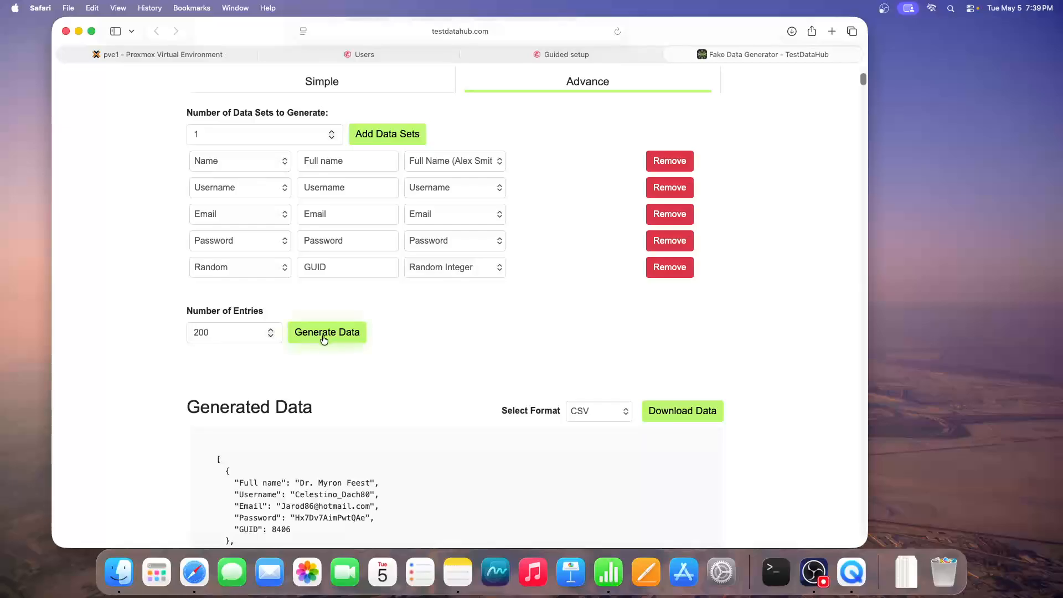
left_click(324, 338)
Examine the generated records, especially the password format of the first entry, against the configured data fields
scroll(347, 363, "down", 5)
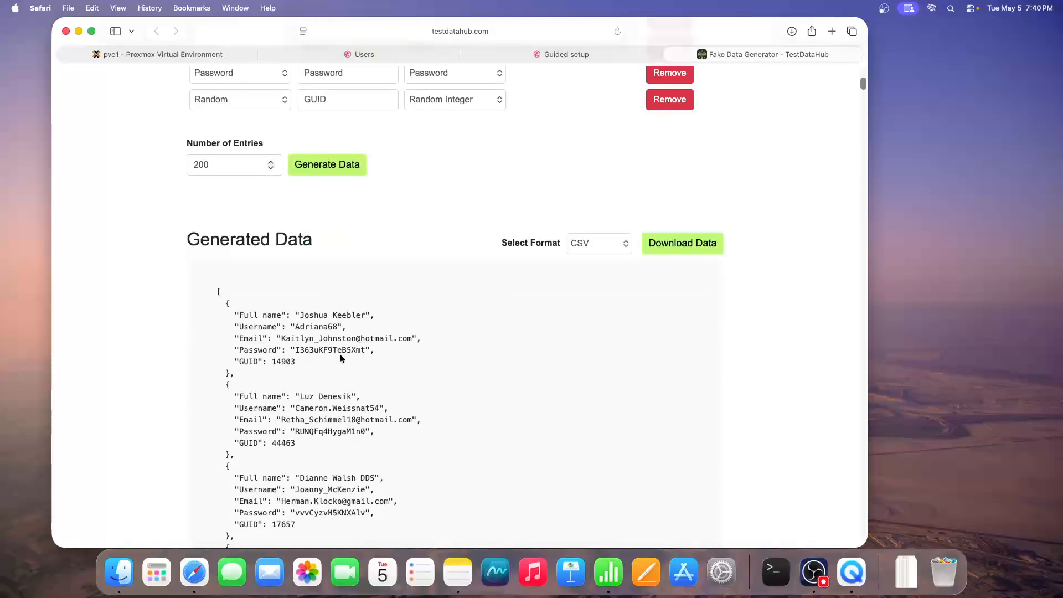
left_click_drag(295, 351, 364, 354)
scroll(334, 354, "down", 1)
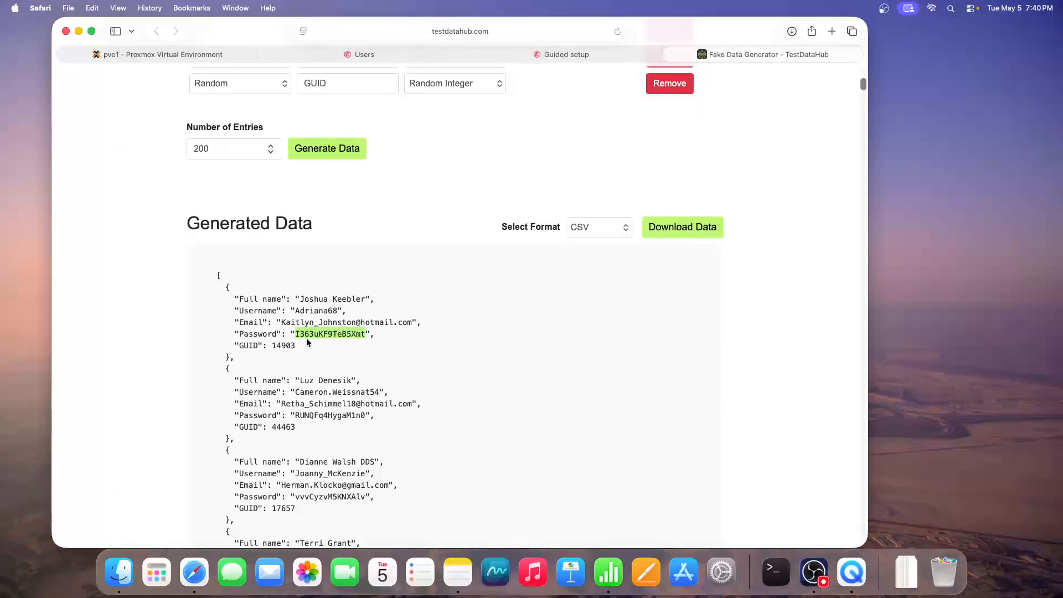
scroll(314, 371, "down", 1)
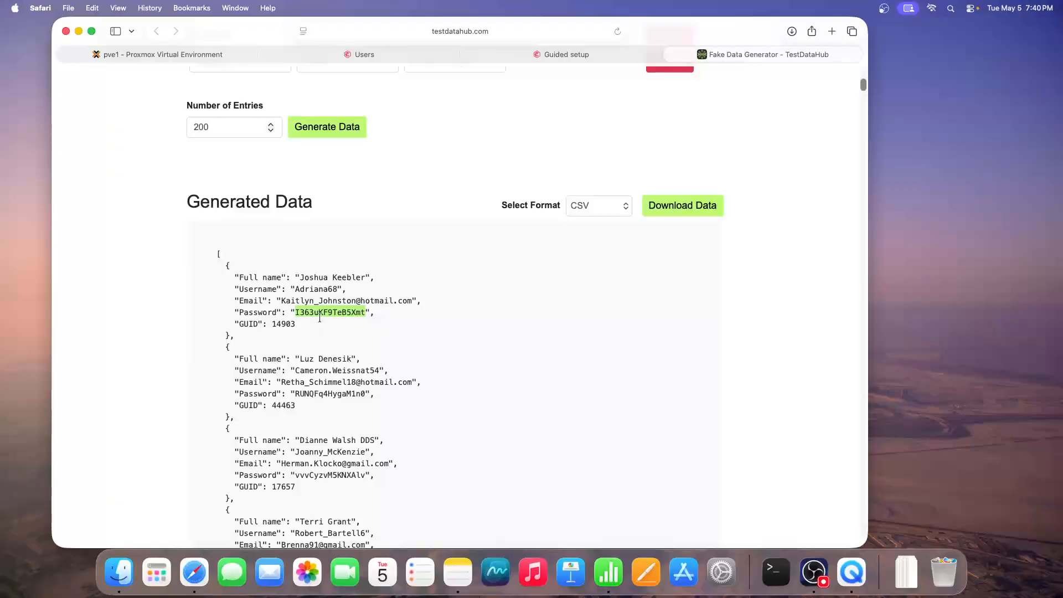
scroll(320, 315, "up", 4)
scroll(328, 363, "down", 1)
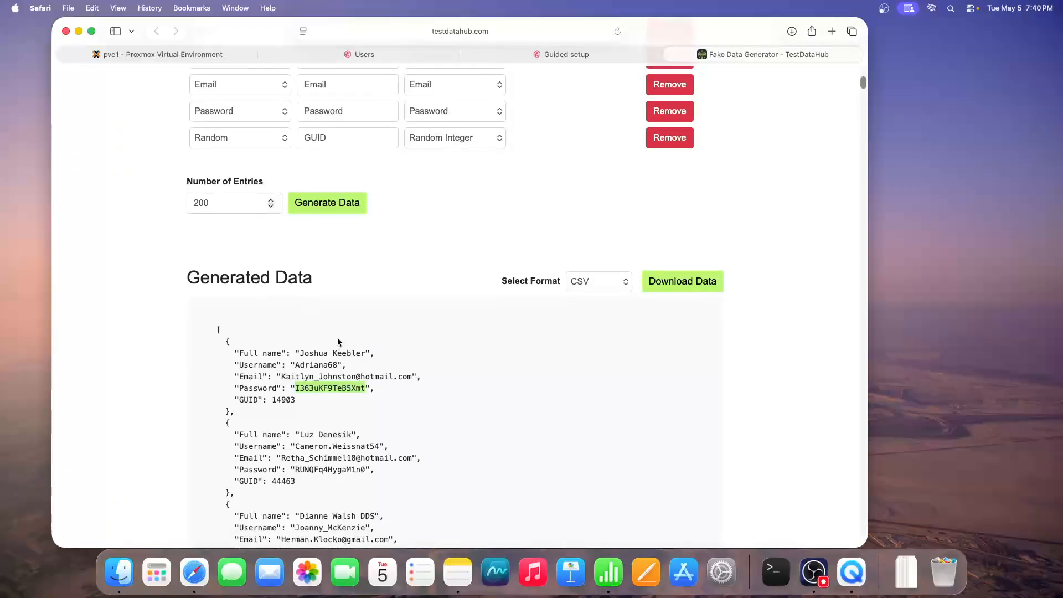
scroll(336, 338, "up", 4)
scroll(344, 332, "up", 1)
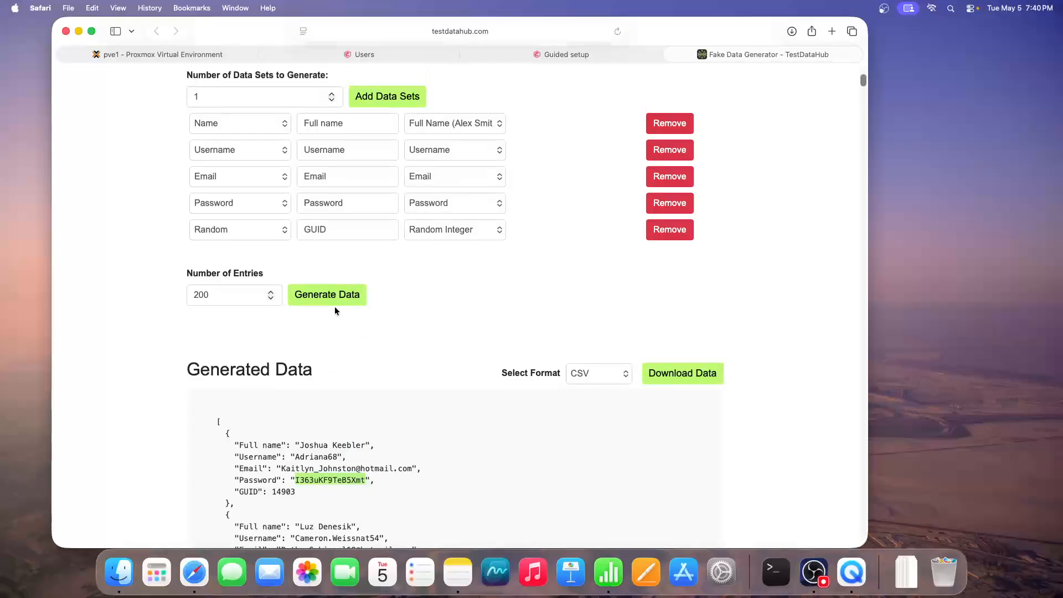
scroll(340, 371, "down", 5)
scroll(368, 332, "up", 6)
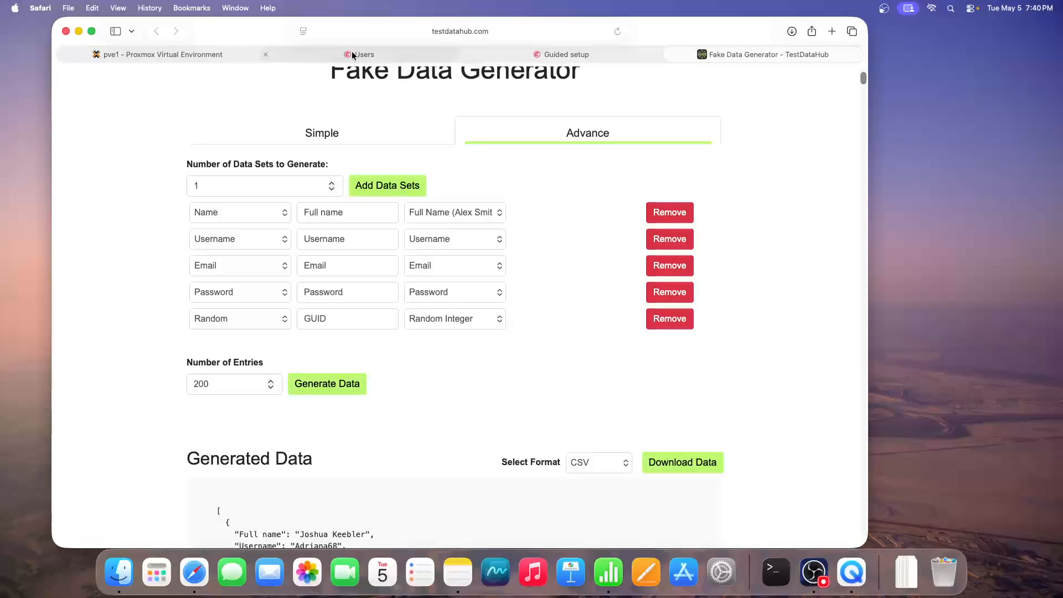
Switch to Commvault Command Center and show the list of users in the security settings
left_click(527, 58)
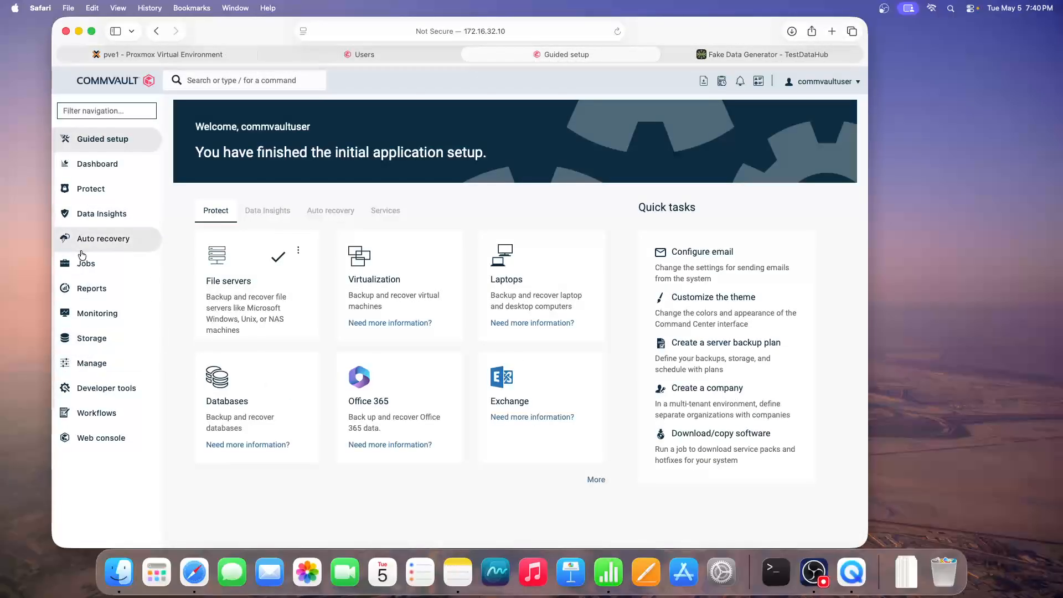
left_click(94, 362)
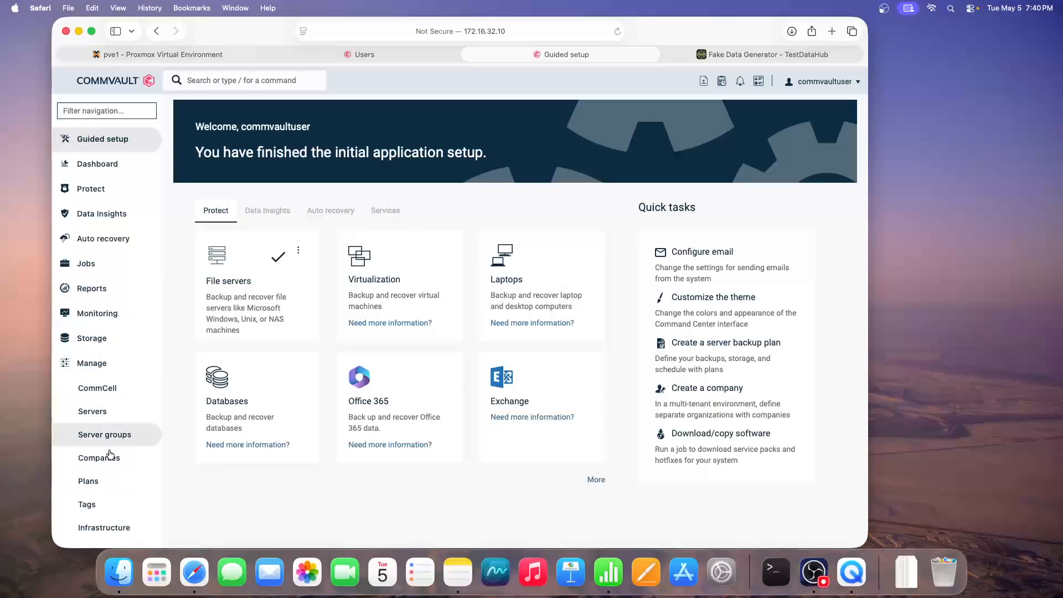
scroll(98, 499, "down", 2)
scroll(98, 502, "down", 4)
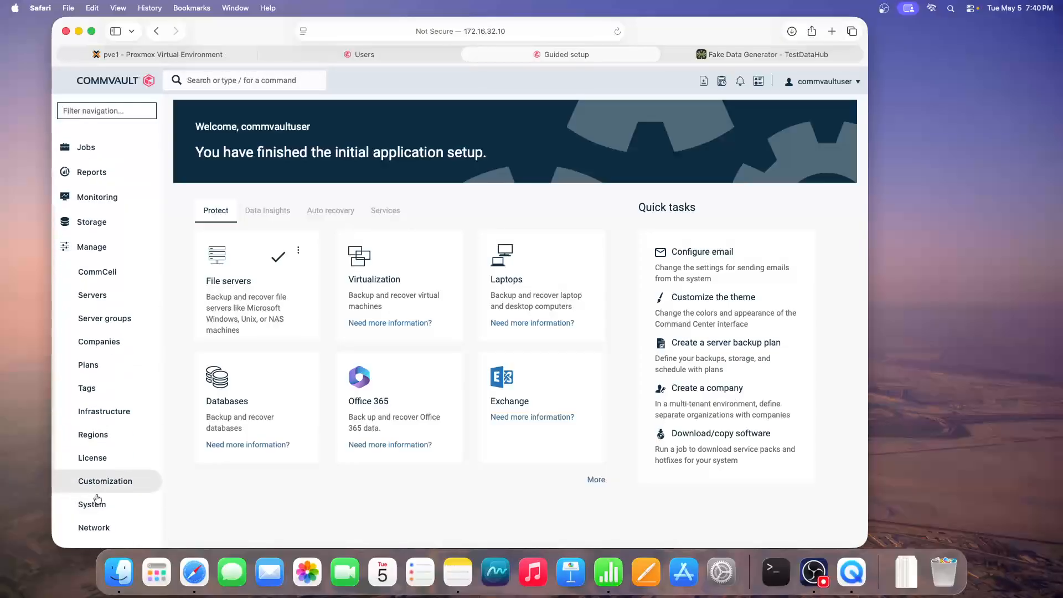
left_click(94, 463)
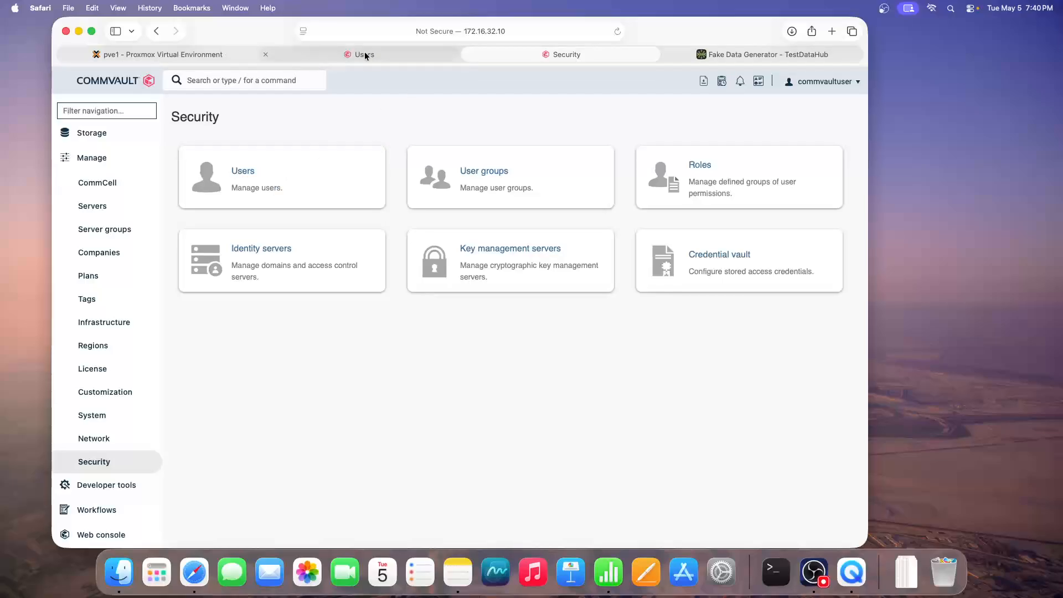
left_click(246, 173)
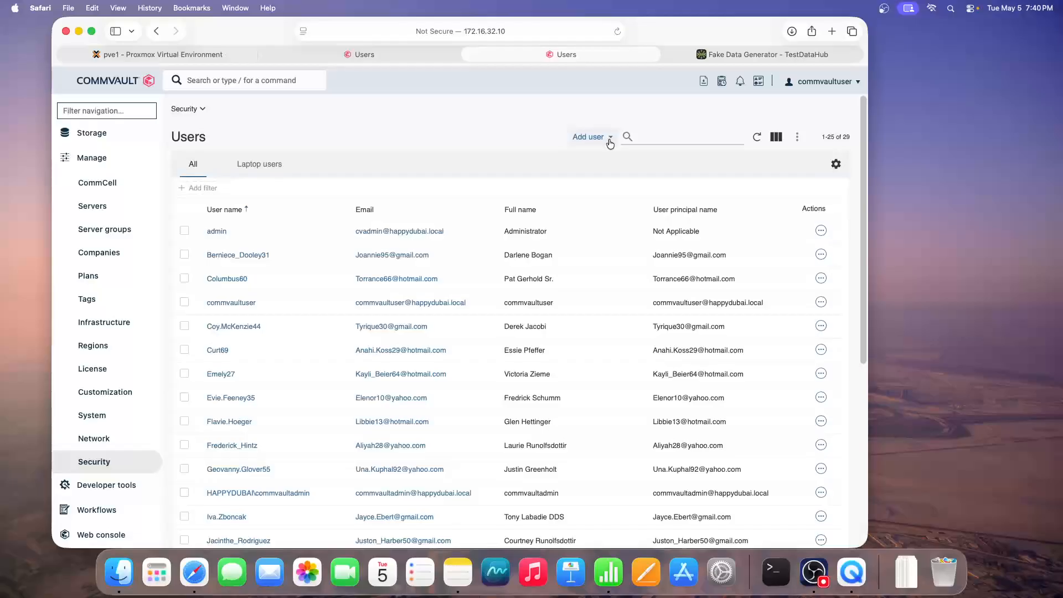
Start adding a single user and switch to creating local users in bulk
left_click(588, 137)
left_click(654, 159)
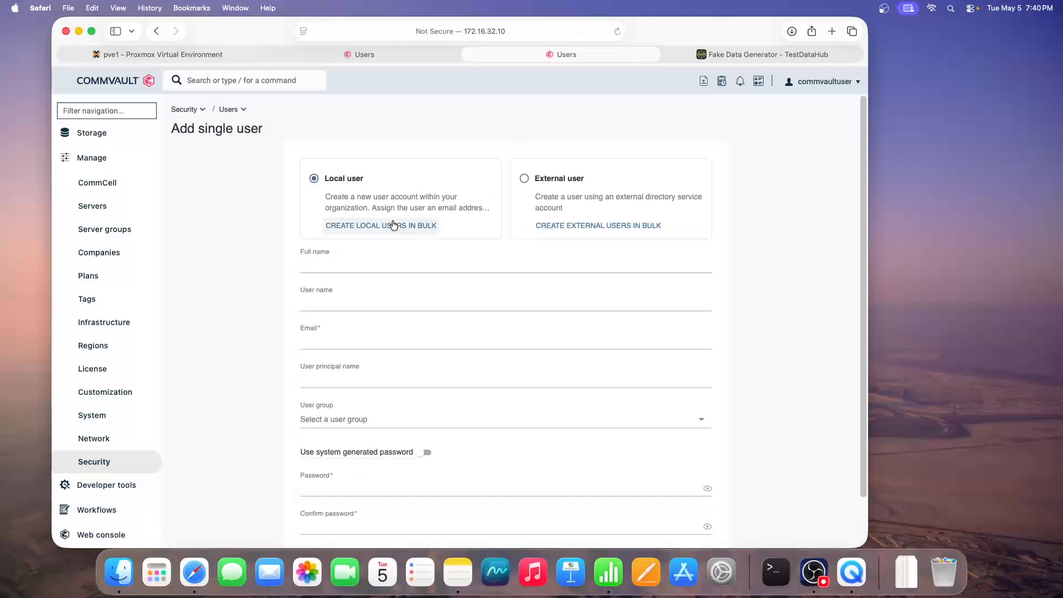
left_click(375, 225)
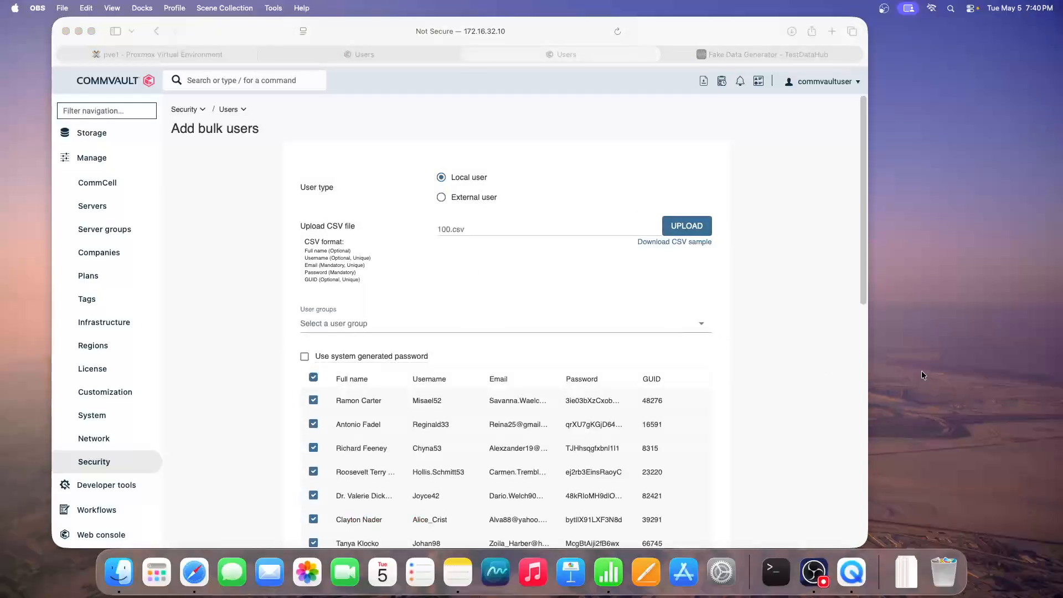
Assign the bulk users from 100.csv to the "production users" user group
left_click(319, 287)
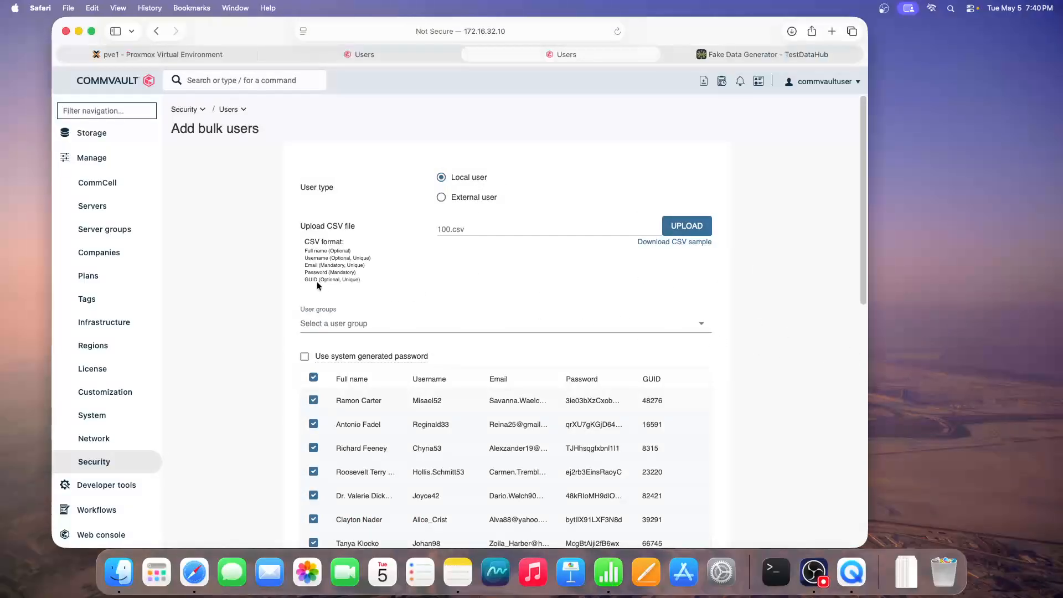
left_click(665, 324)
left_click(319, 367)
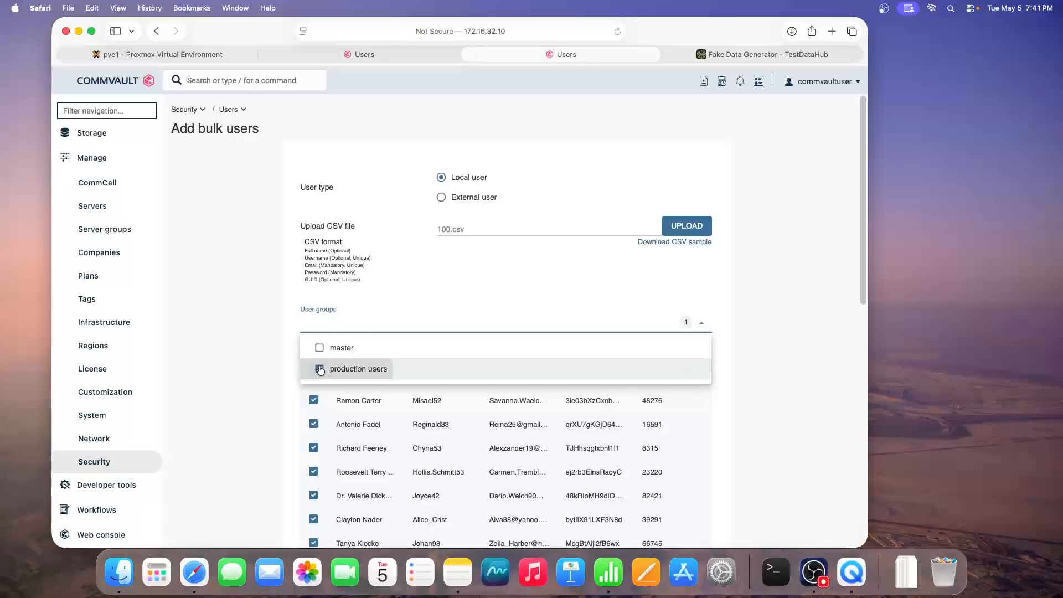
left_click(364, 309)
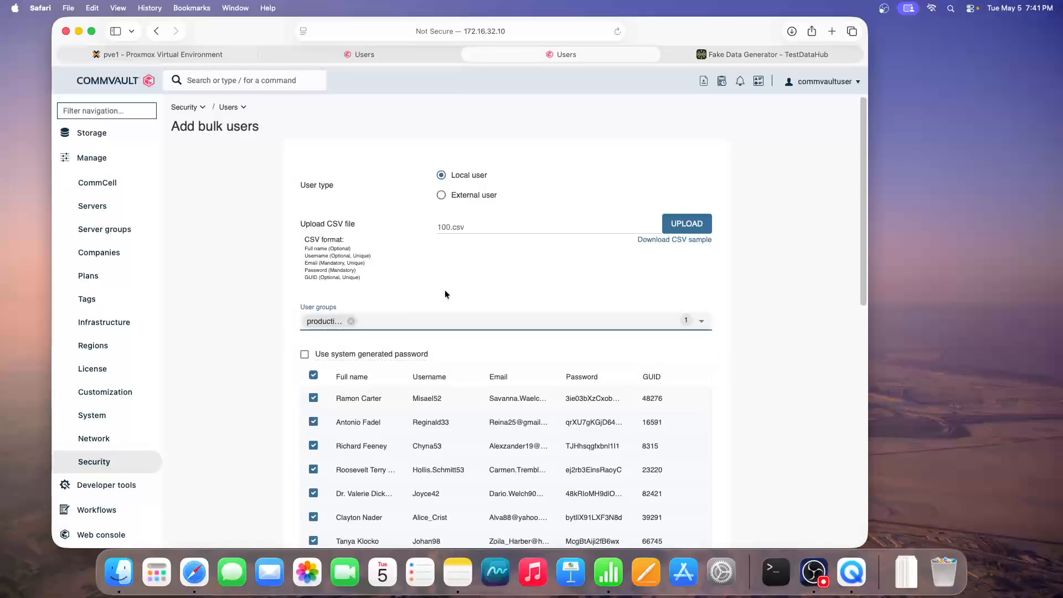
Try the system generated password option for the bulk users and switch it off again
scroll(304, 332, "down", 2)
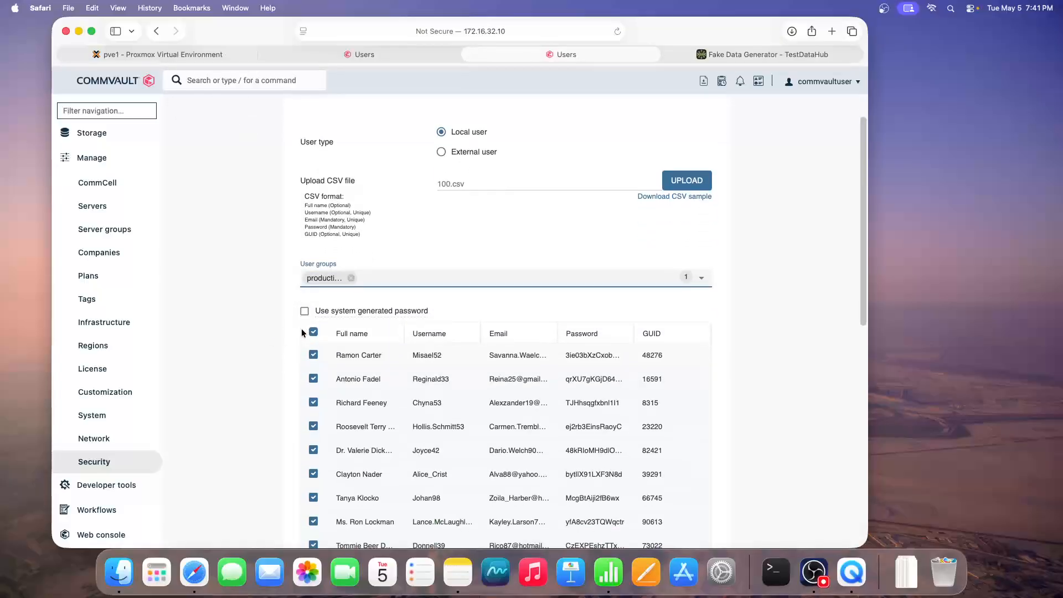
scroll(304, 326, "down", 1)
left_click(305, 296)
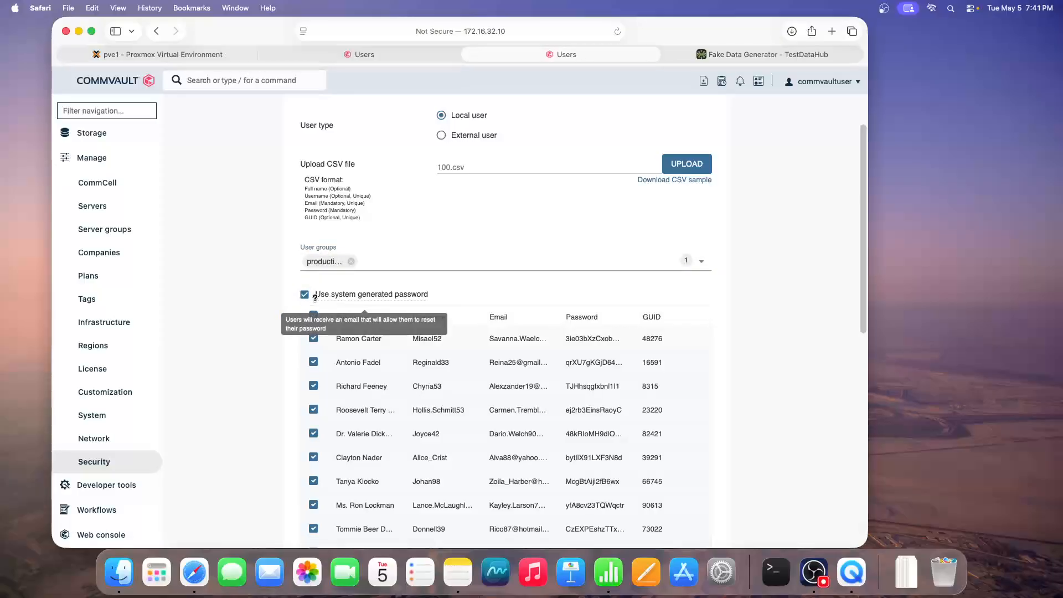
left_click(305, 297)
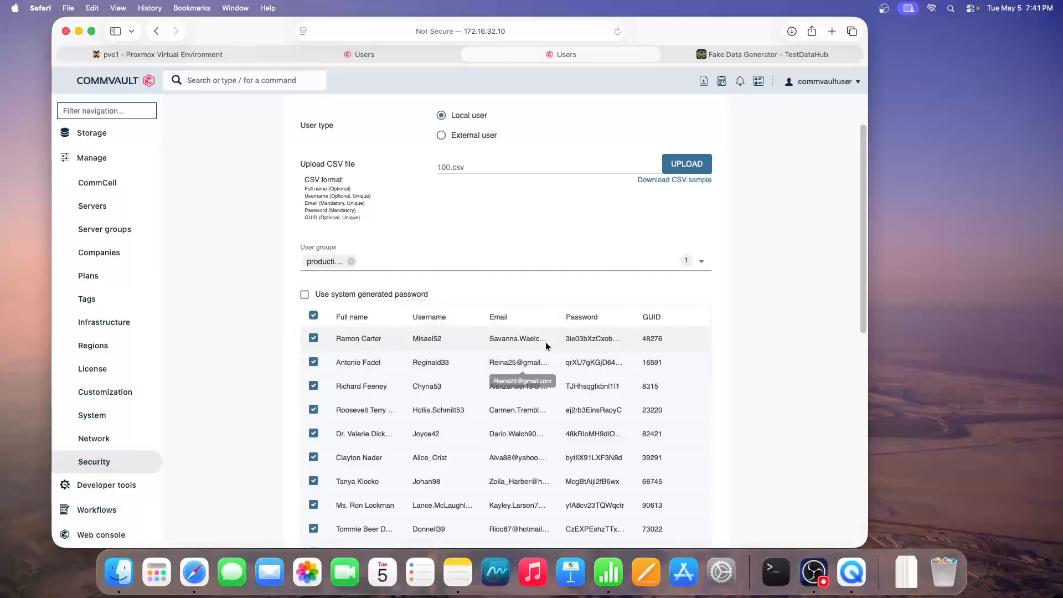
Adjust the email and password column widths in the bulk user list to examine their full values
double_click(558, 320)
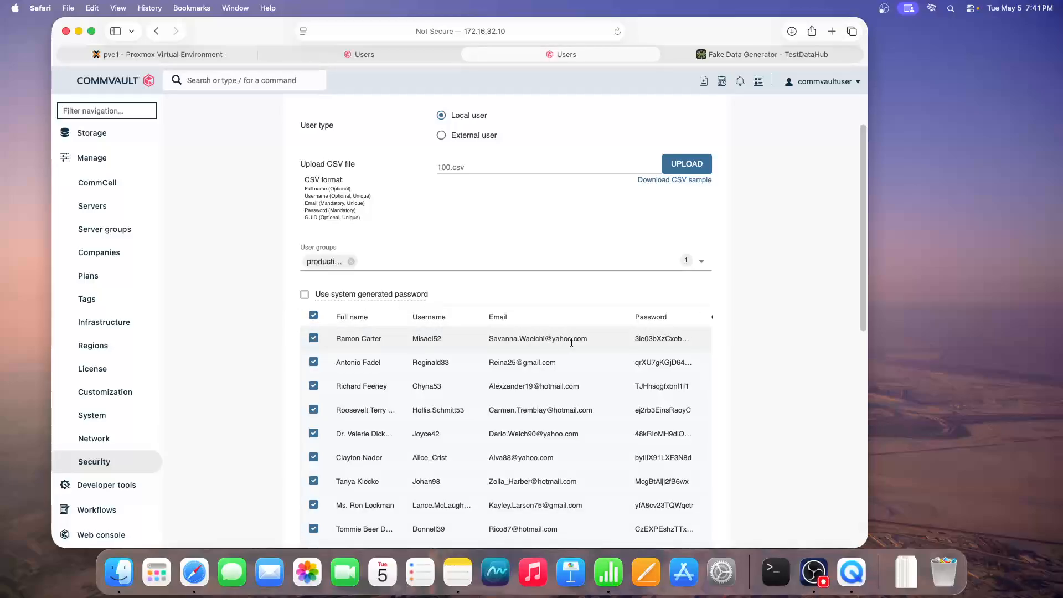
left_click_drag(593, 342, 487, 339)
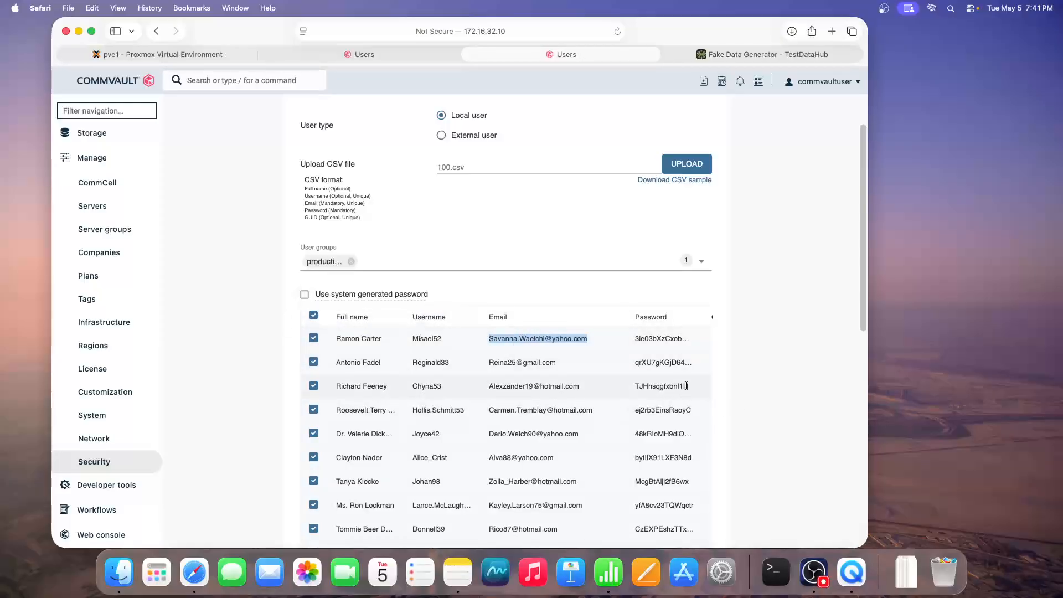
left_click(742, 380)
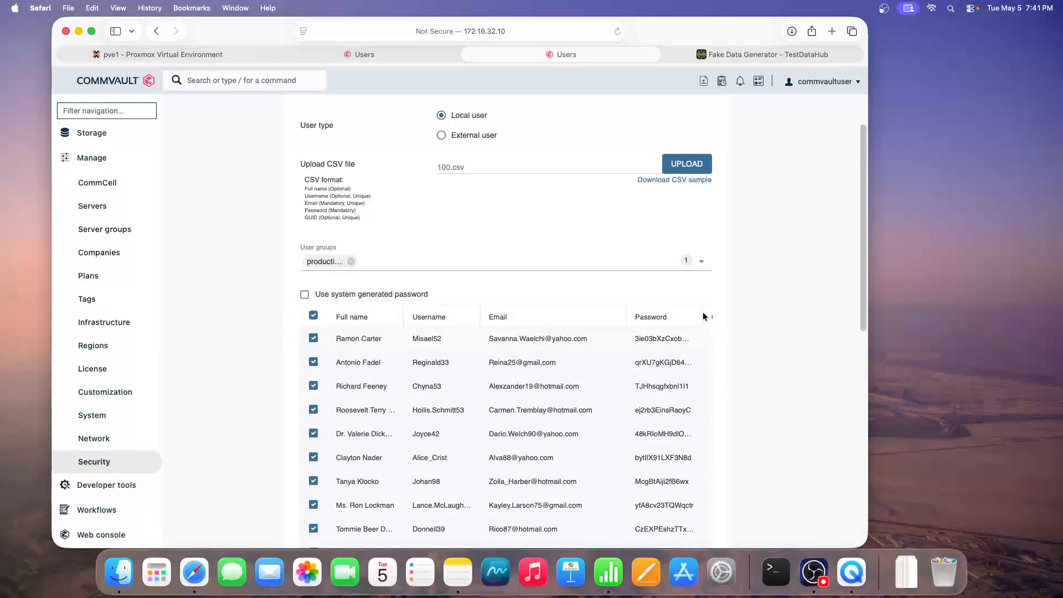
left_click_drag(626, 316, 569, 316)
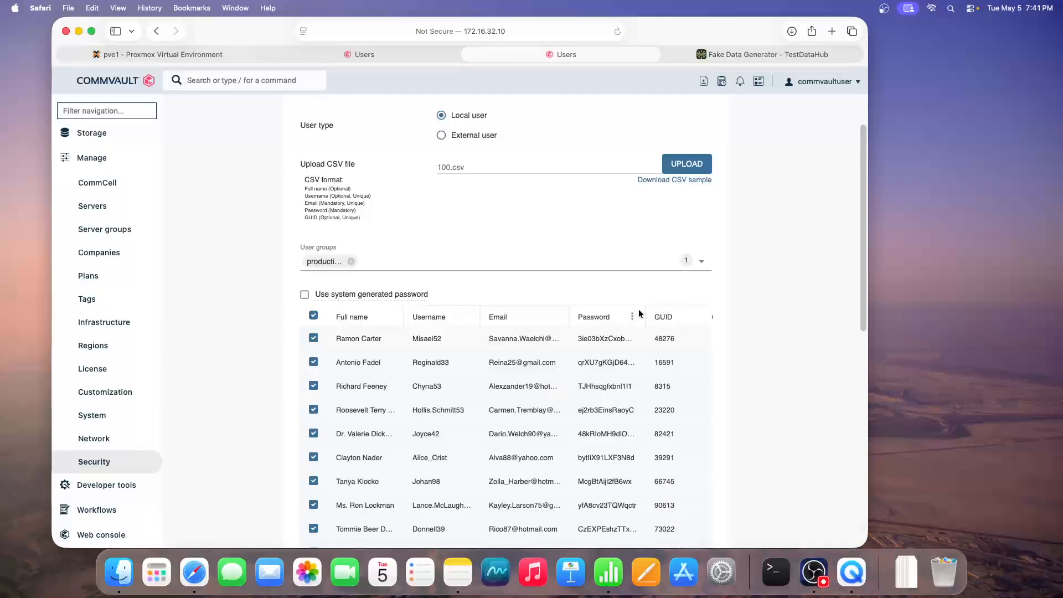
left_click_drag(645, 310, 685, 309)
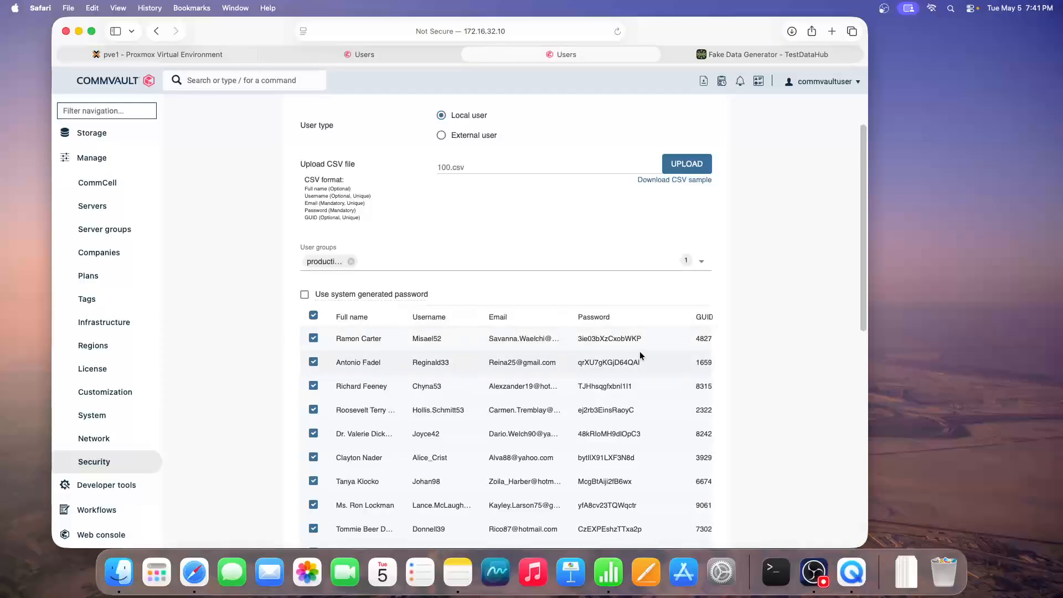
Try to add all the selected users from 100.csv to the system
scroll(631, 348, "down", 1)
scroll(629, 347, "down", 3)
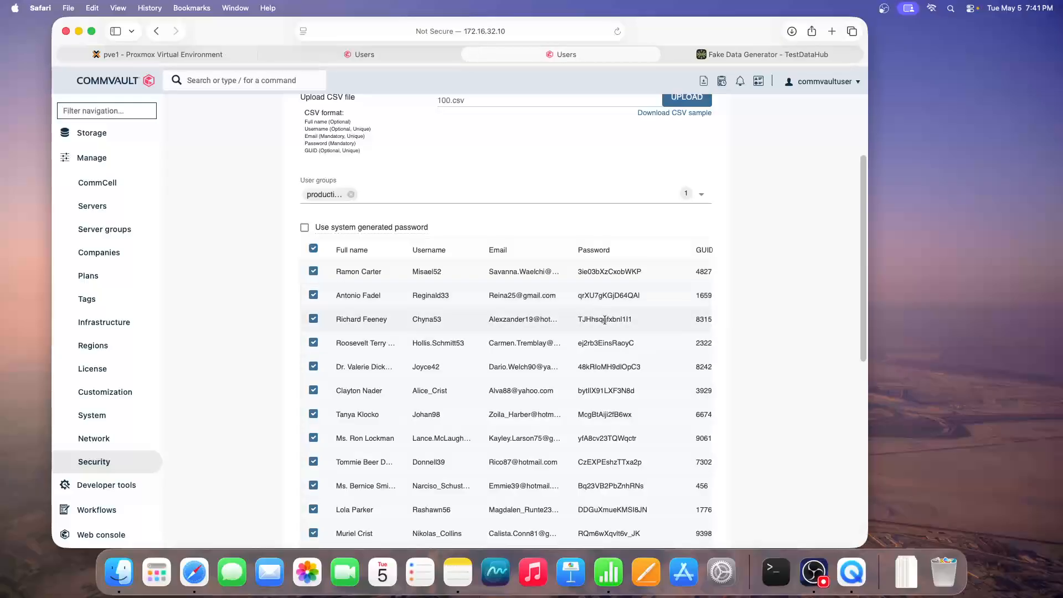
scroll(608, 331, "down", 18)
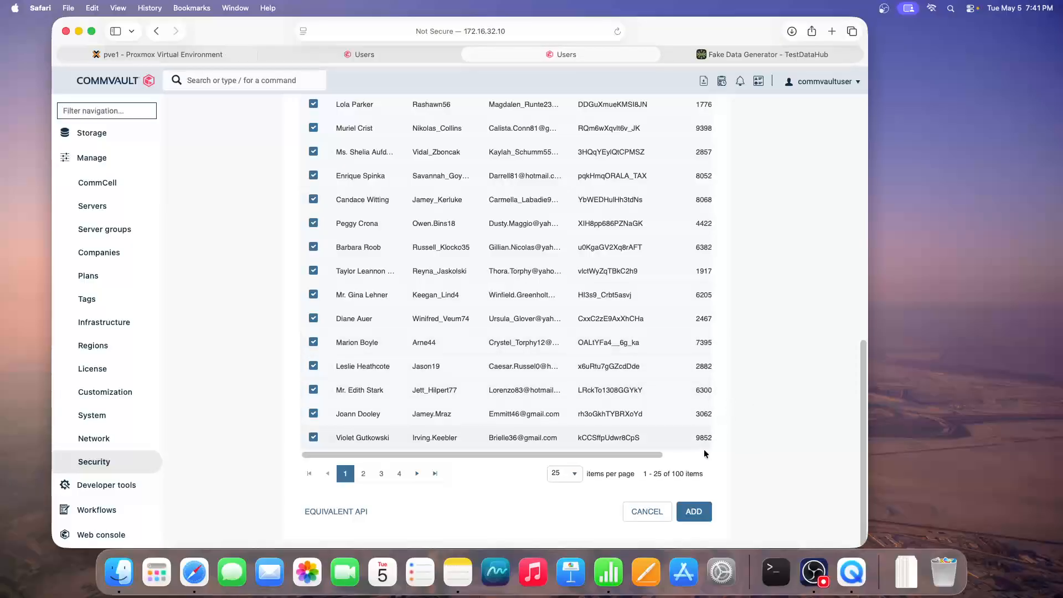
left_click(692, 521)
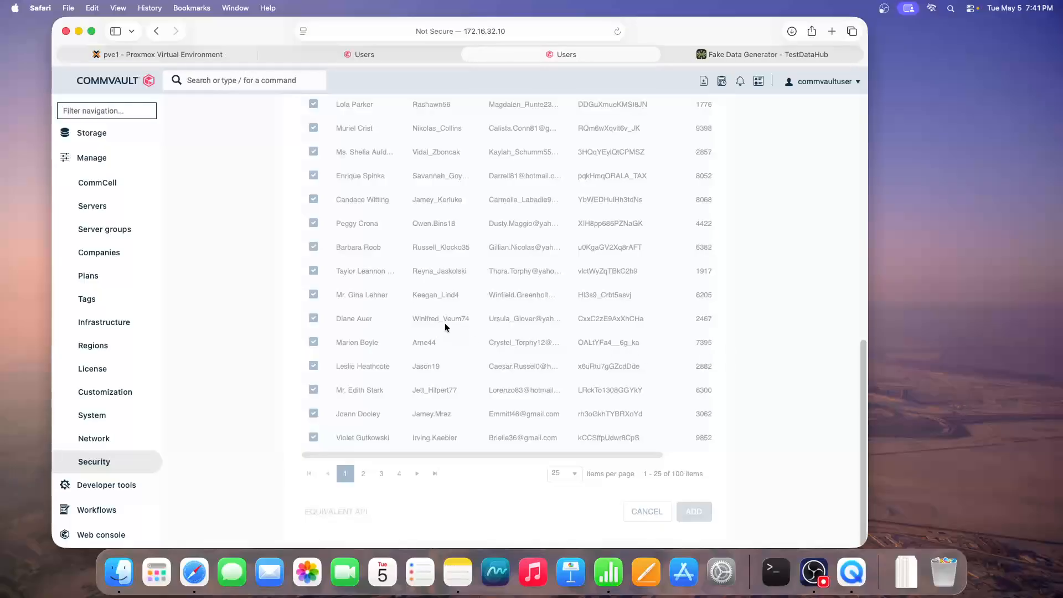
scroll(443, 324, "up", 15)
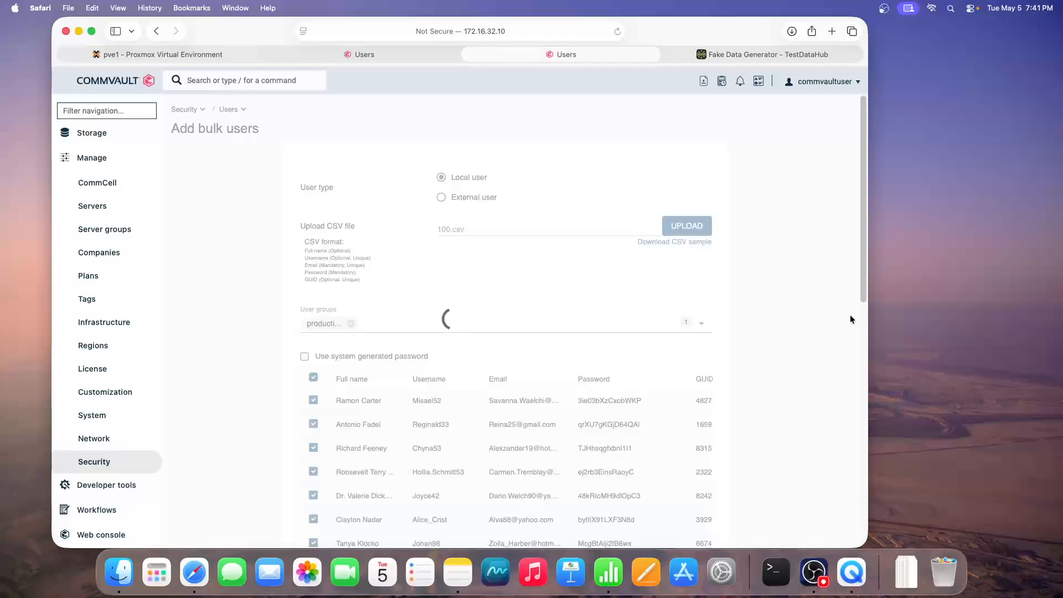
left_click(915, 333)
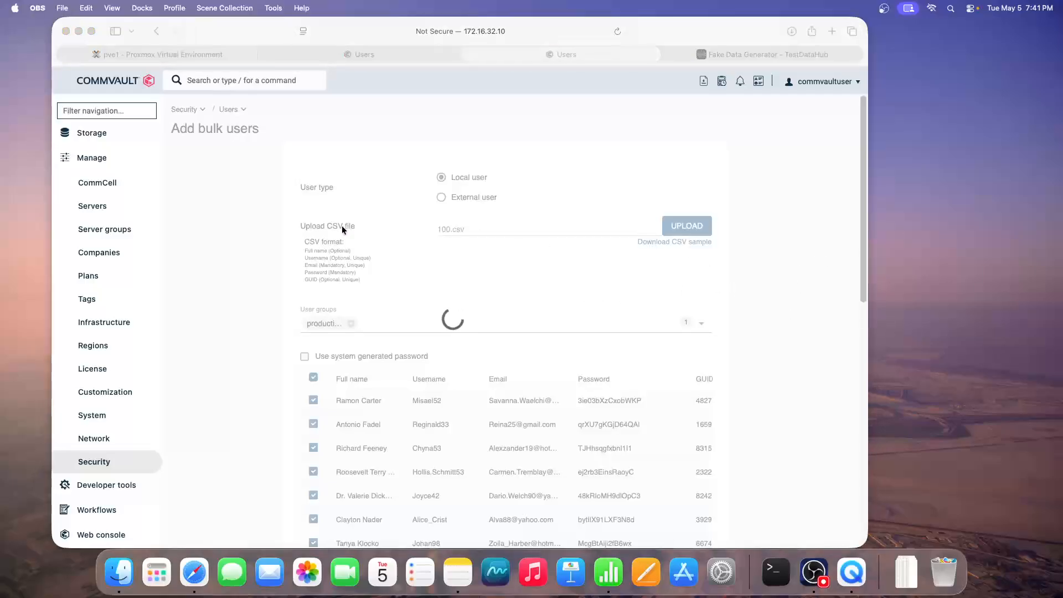
left_click(253, 192)
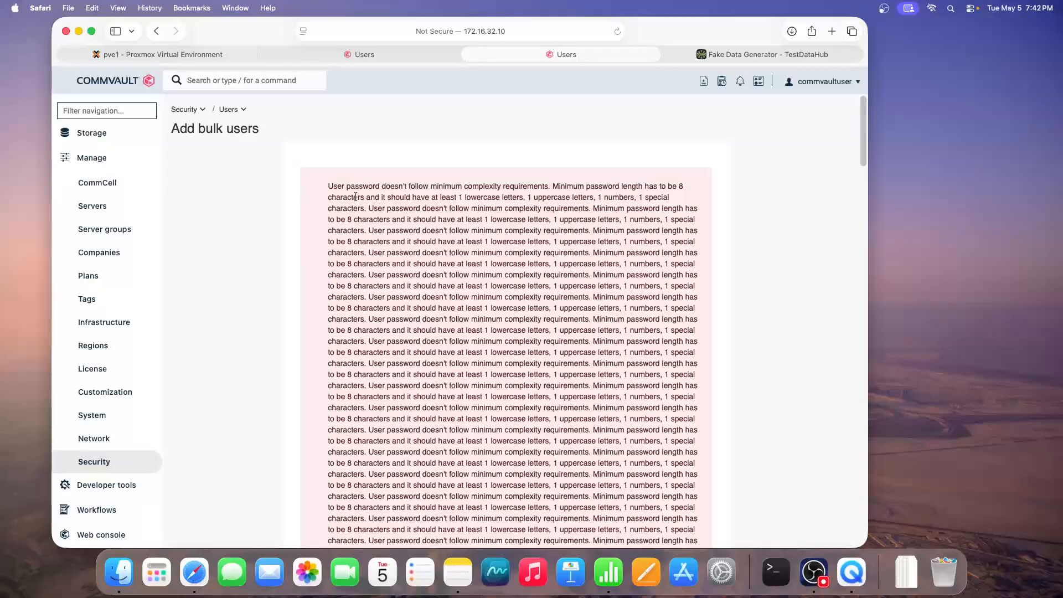
Read the bulk import error text on the add bulk users page and return to the Users list
left_click_drag(327, 219, 613, 230)
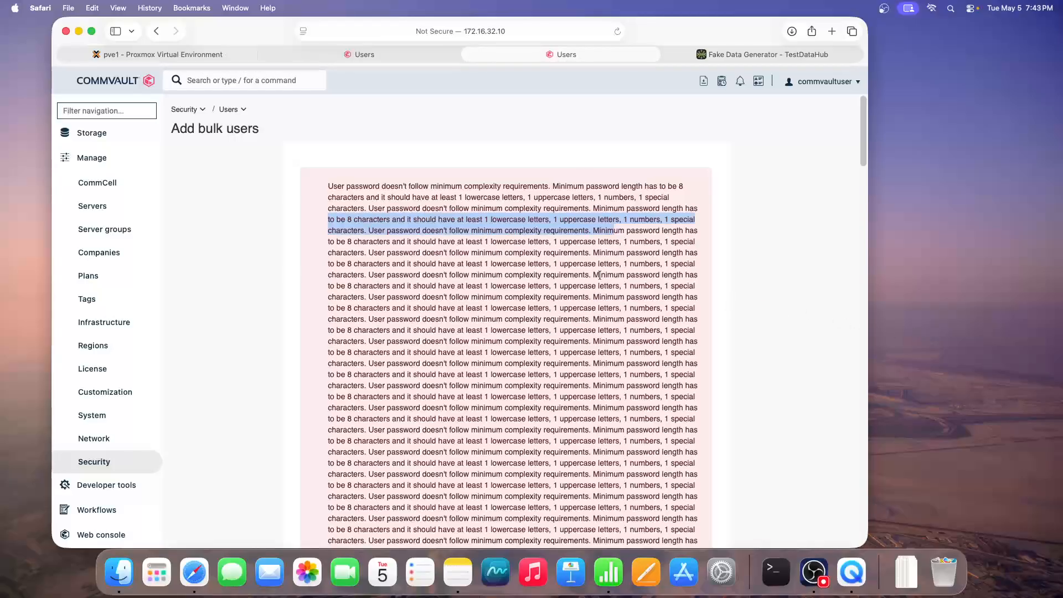
left_click(888, 326)
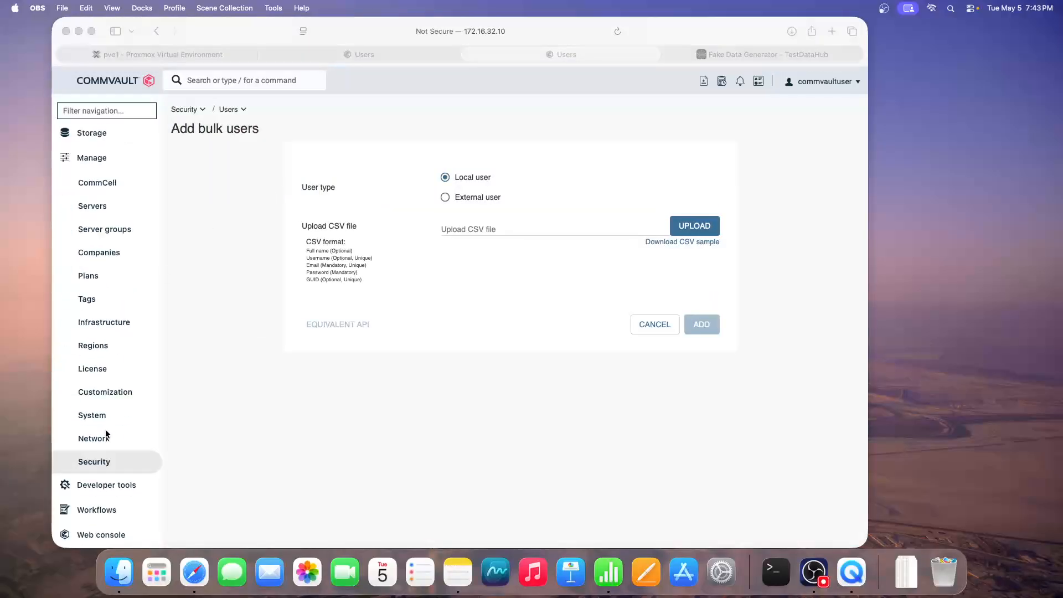
left_click(95, 463)
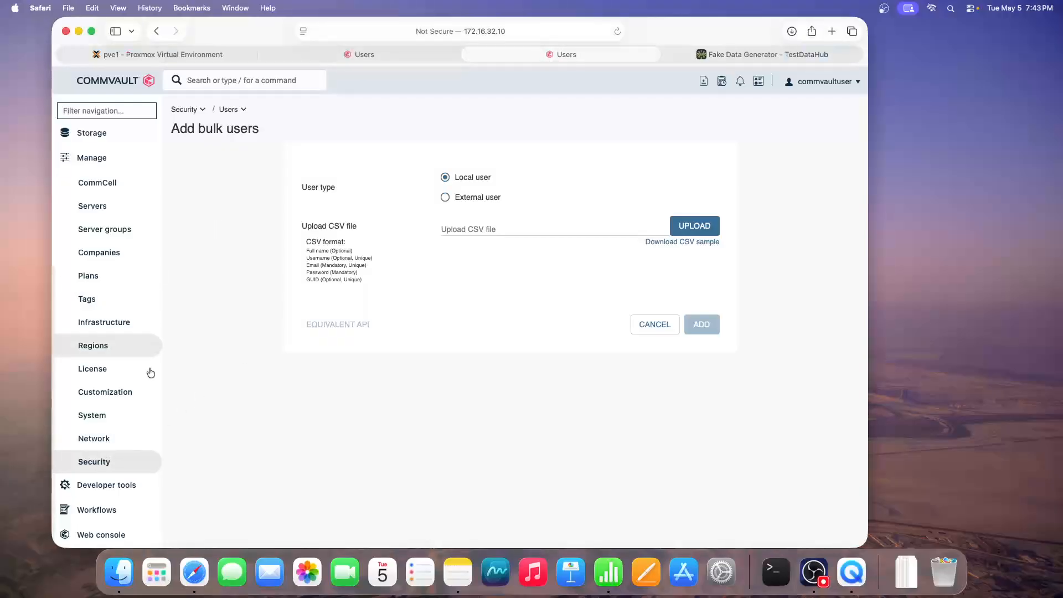
left_click(226, 111)
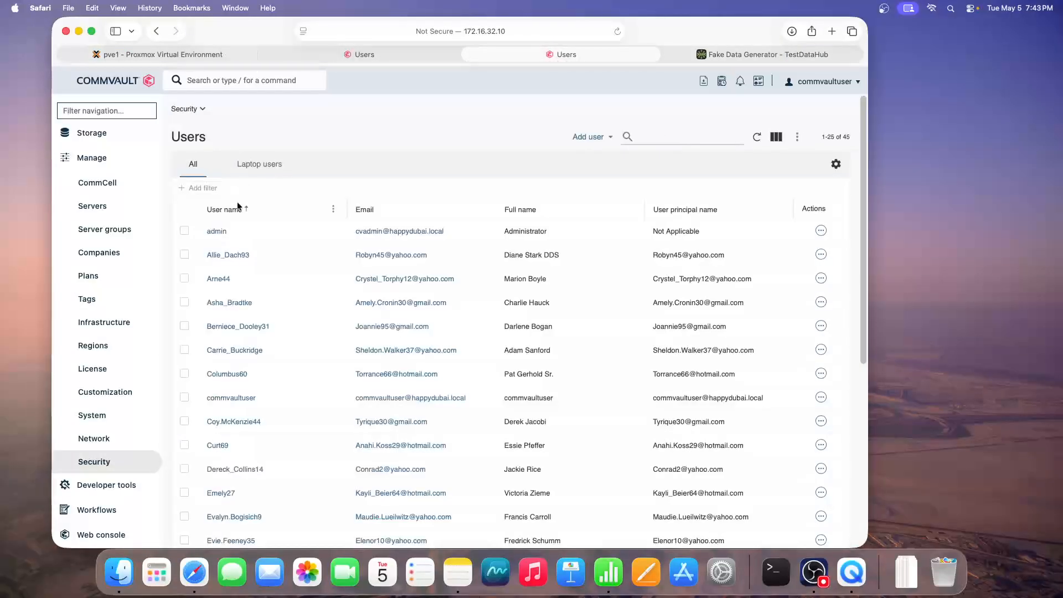
Show 100 items per page in the Users list and look through the user accounts
scroll(425, 274, "down", 10)
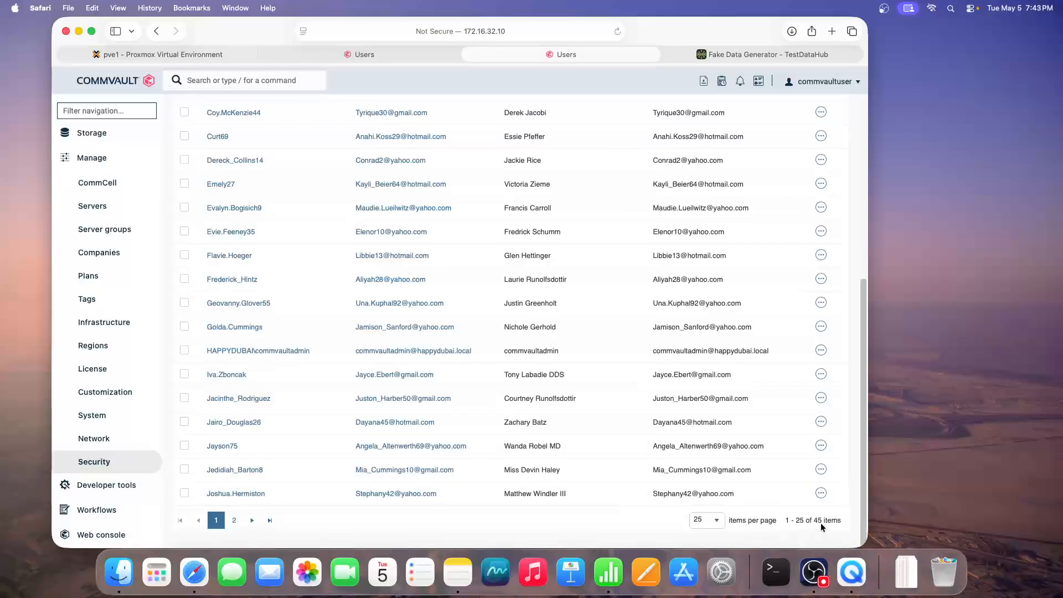
left_click(717, 521)
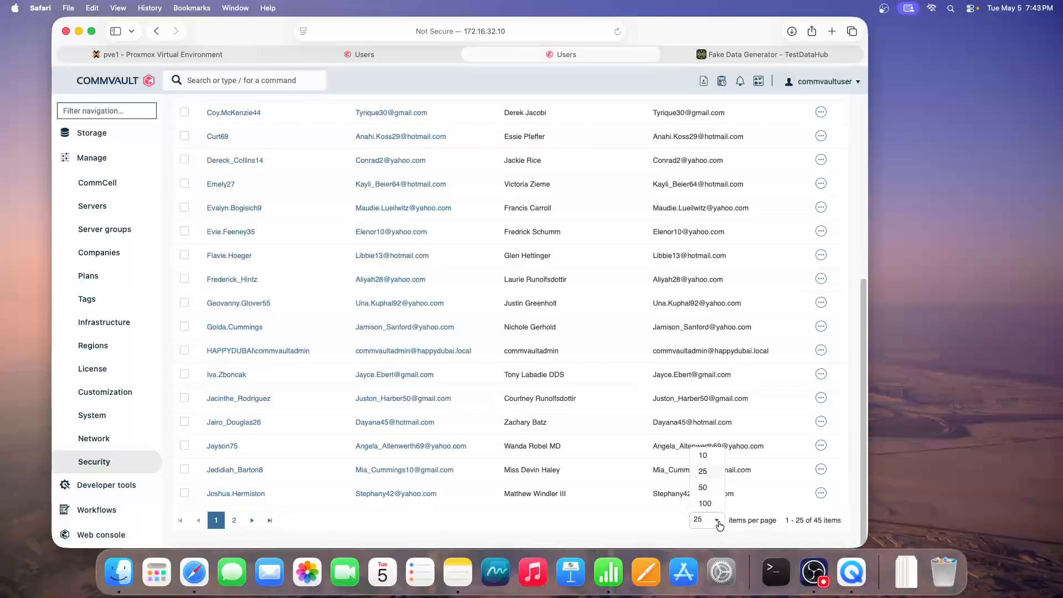
left_click(705, 504)
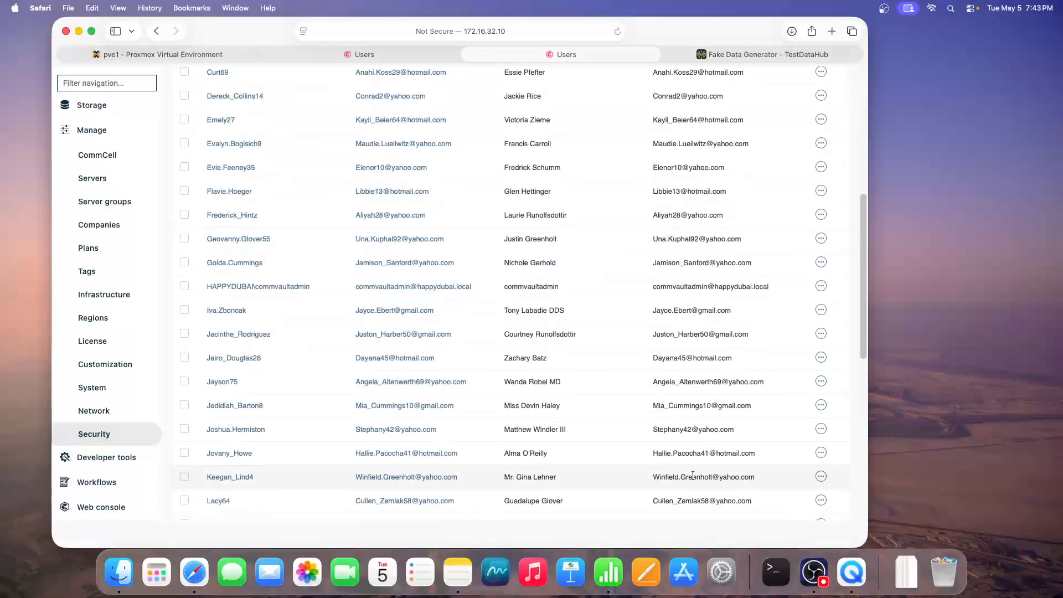
scroll(693, 476, "down", 10)
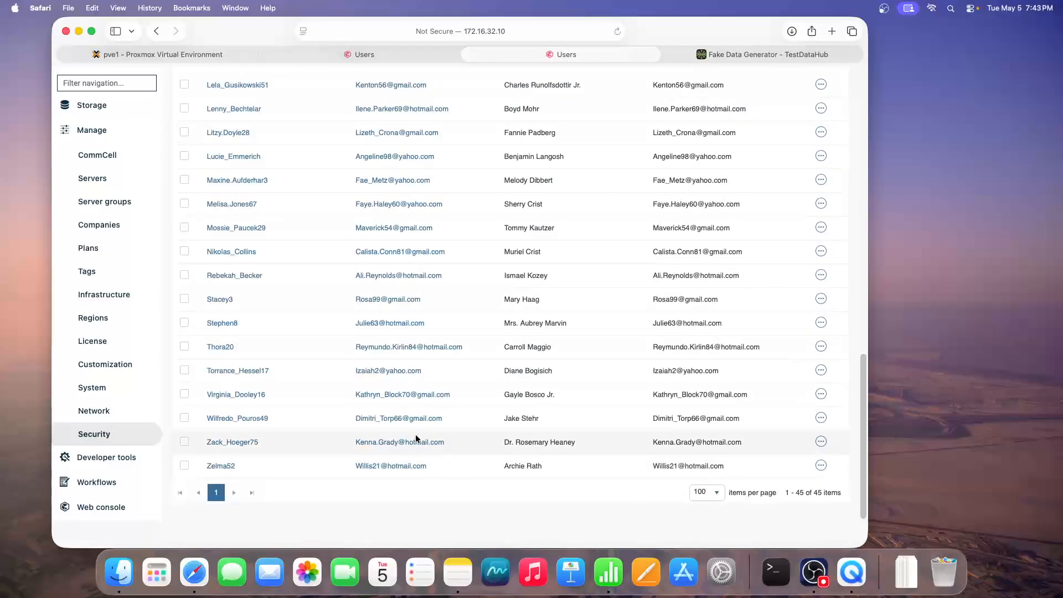
scroll(421, 436, "up", 7)
scroll(421, 436, "up", 5)
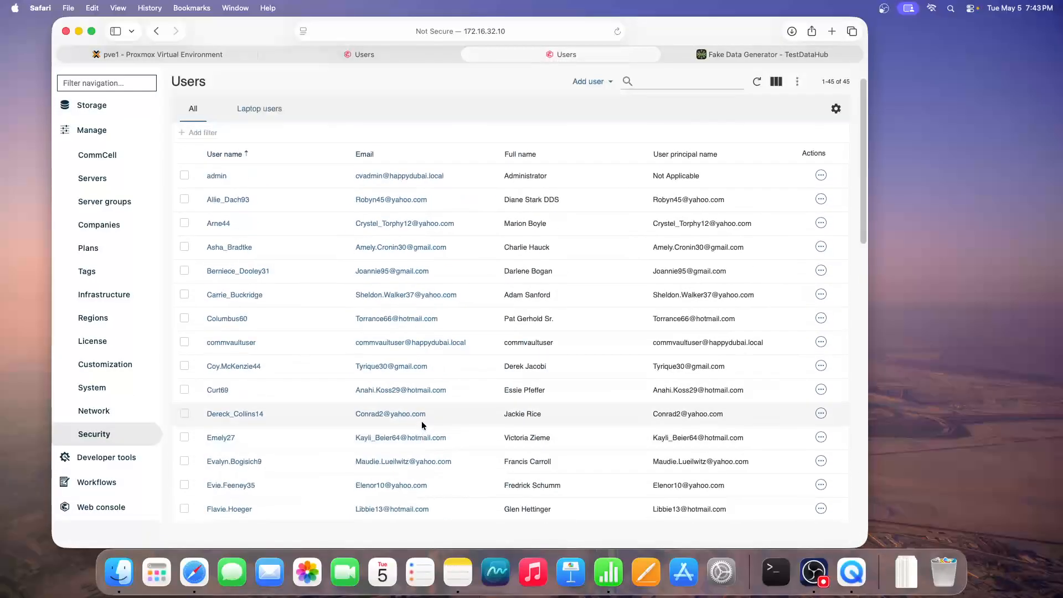
scroll(421, 418, "up", 1)
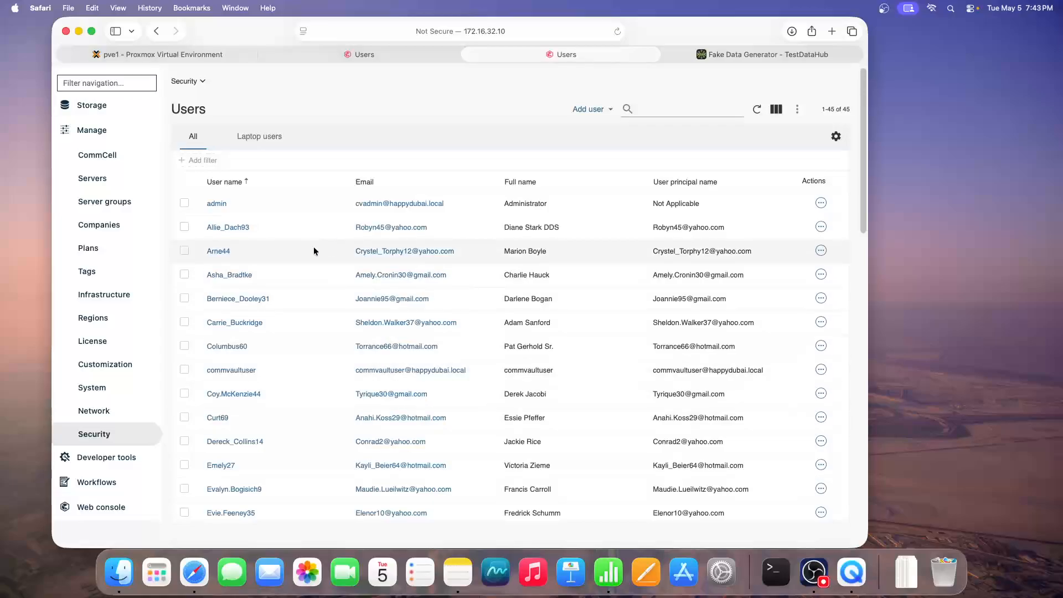
scroll(321, 252, "down", 5)
scroll(326, 256, "down", 4)
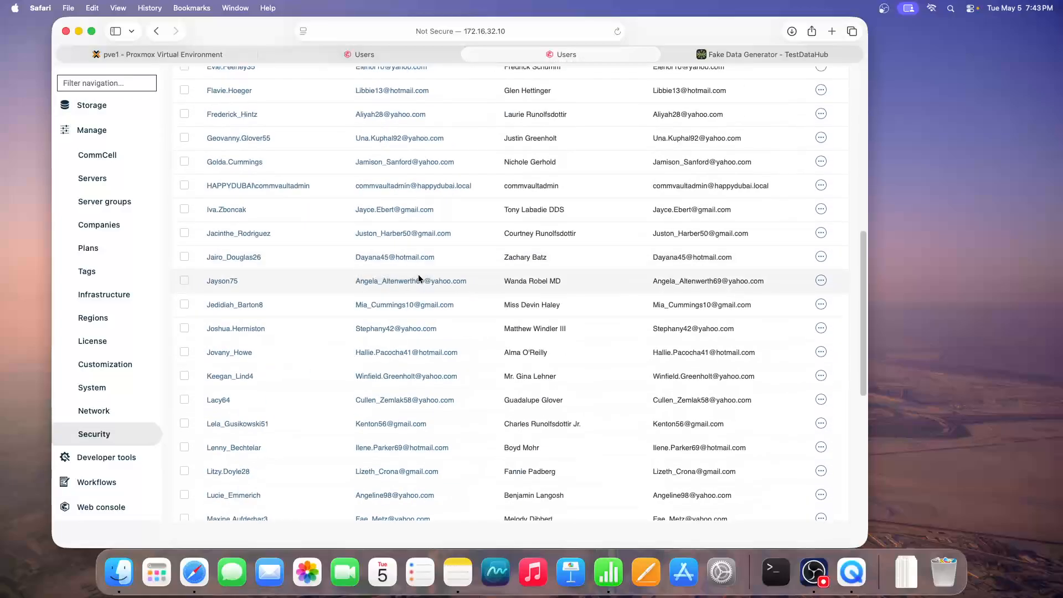
Keep the Fake Data Generator page open, check its data set fields, and return to the Commvault Users list
left_click(669, 54)
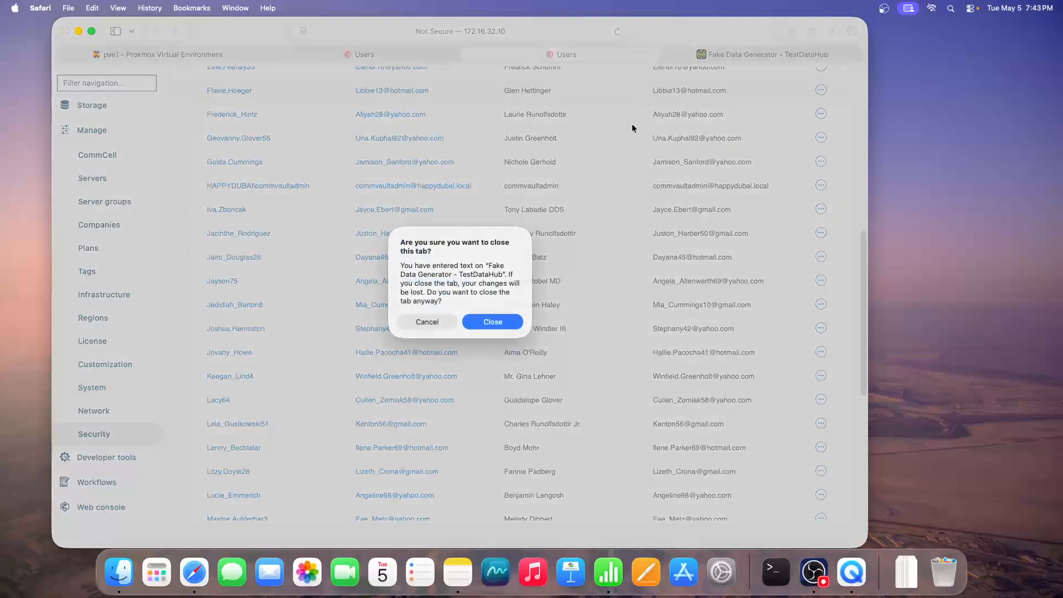
left_click(437, 322)
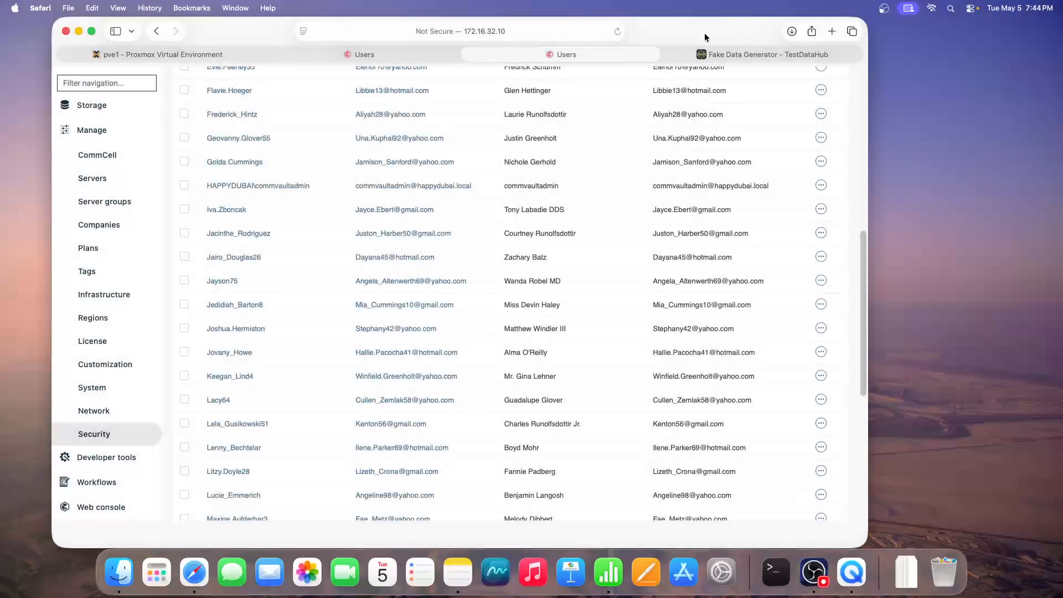
left_click(730, 54)
scroll(466, 136, "up", 3)
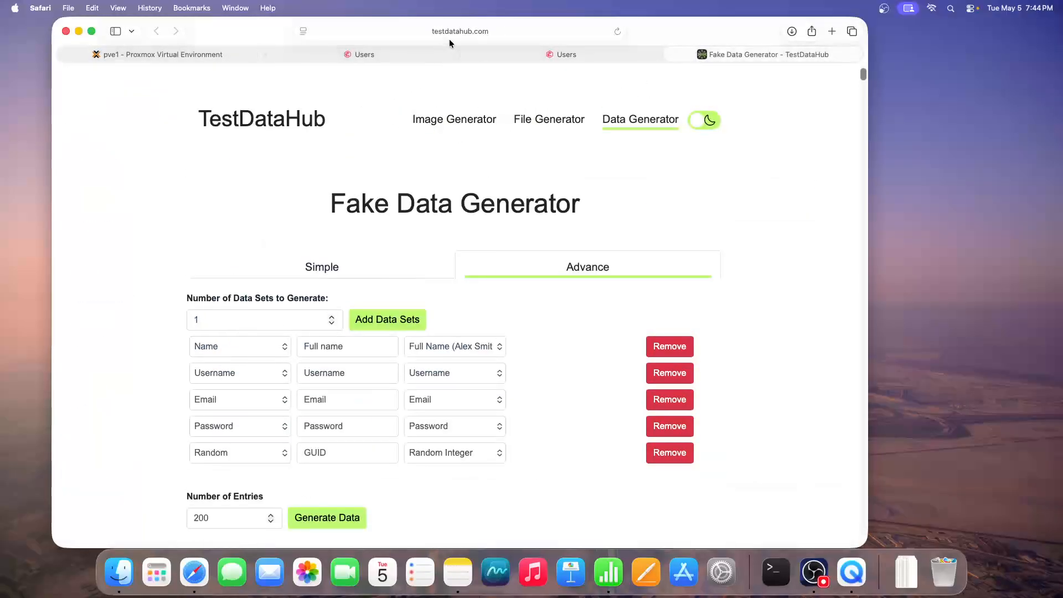
left_click(596, 56)
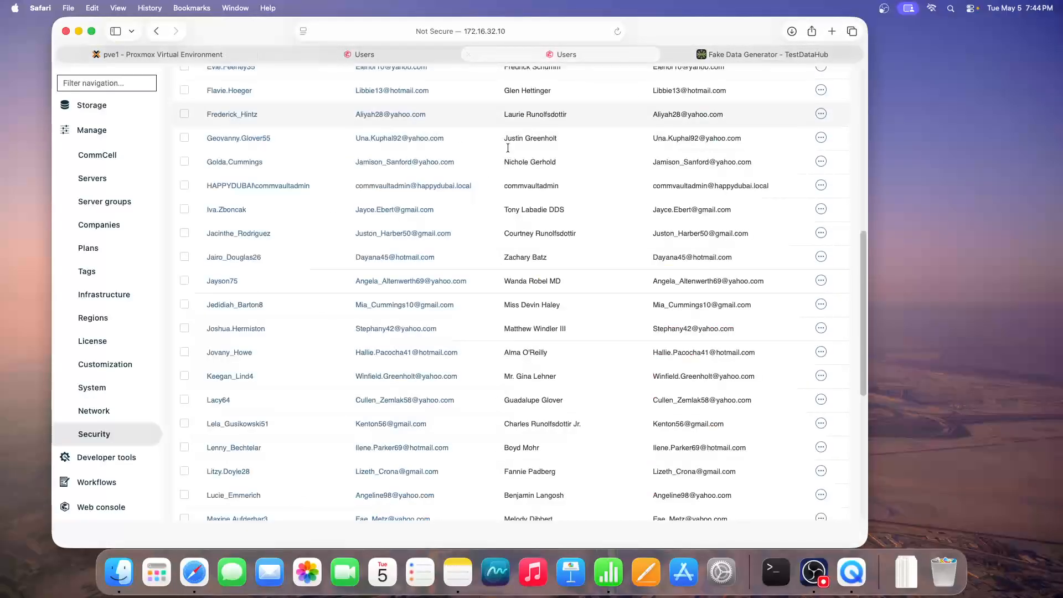
scroll(441, 199, "up", 10)
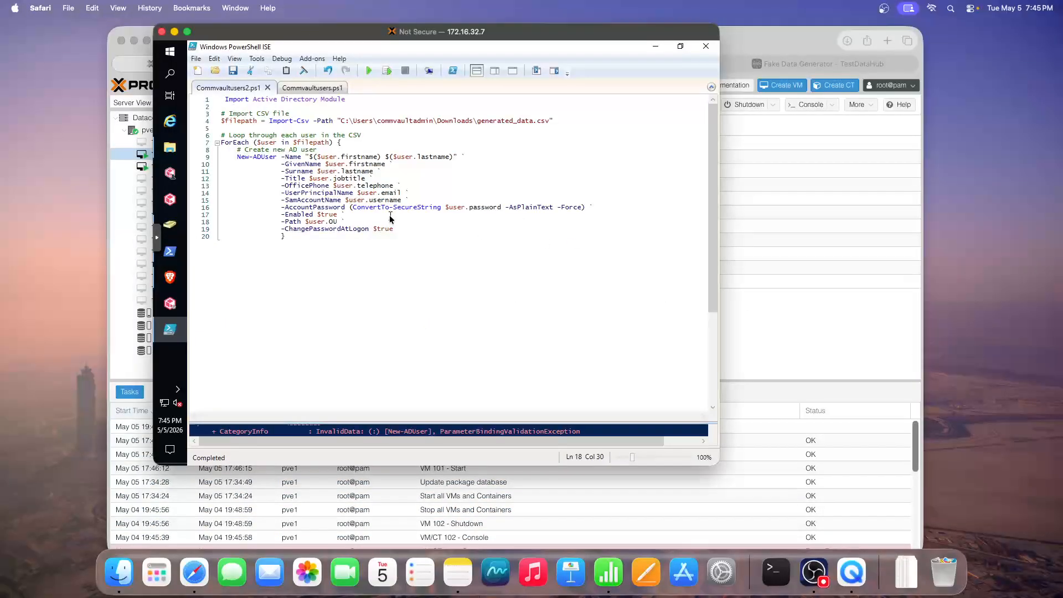
Examine the user creation loop and the OU path parameter in the Commvaultusers2.ps1 script
left_click_drag(394, 235, 259, 130)
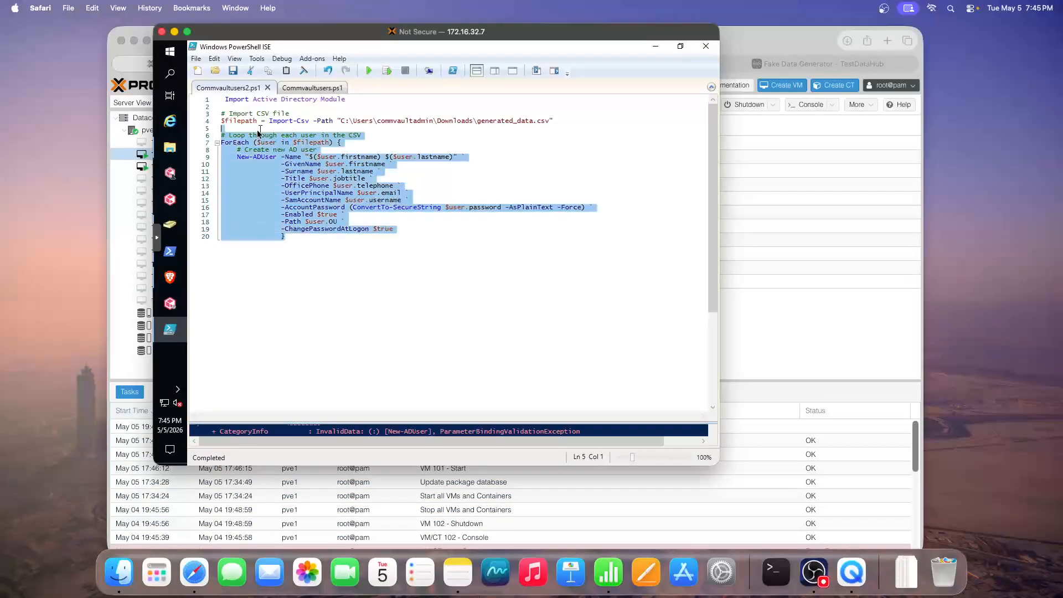
left_click(301, 143)
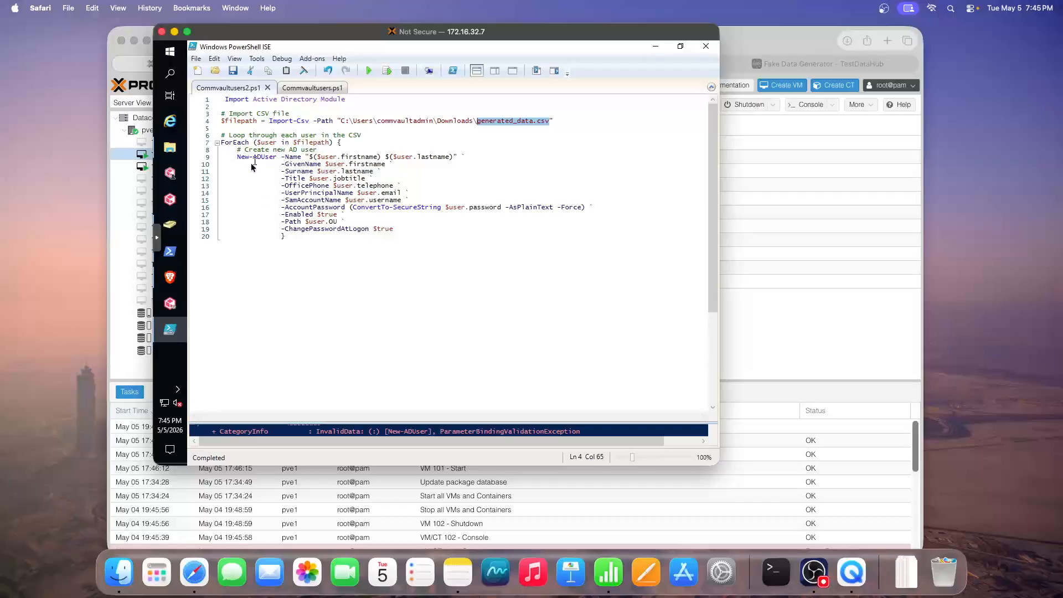
left_click_drag(285, 224, 343, 224)
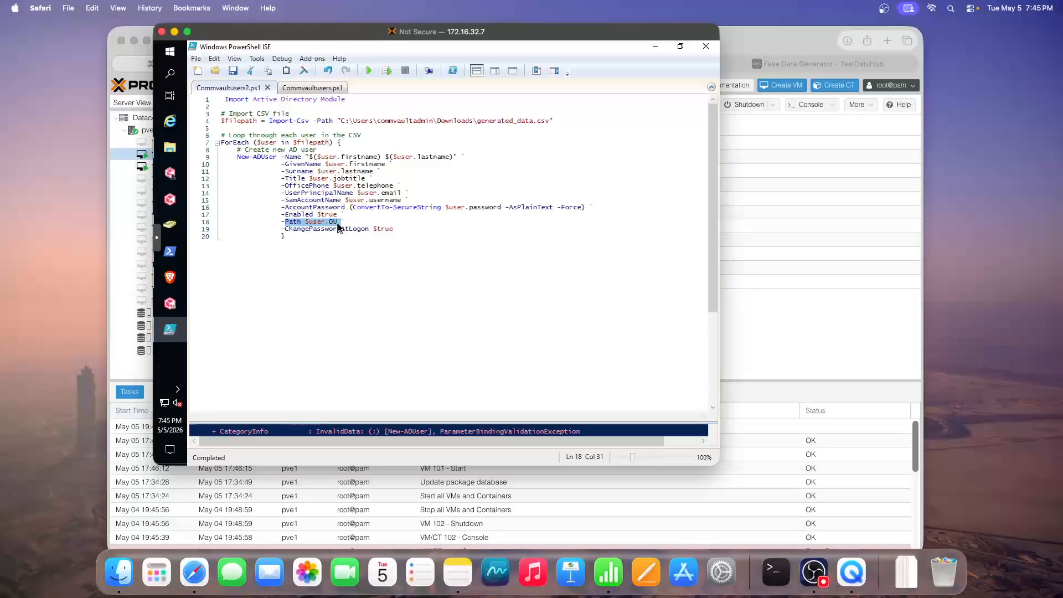
Examine the ActiveDirectory module import, configuration variables and user name prefix in the Commvaultusers.ps1 script
left_click(308, 89)
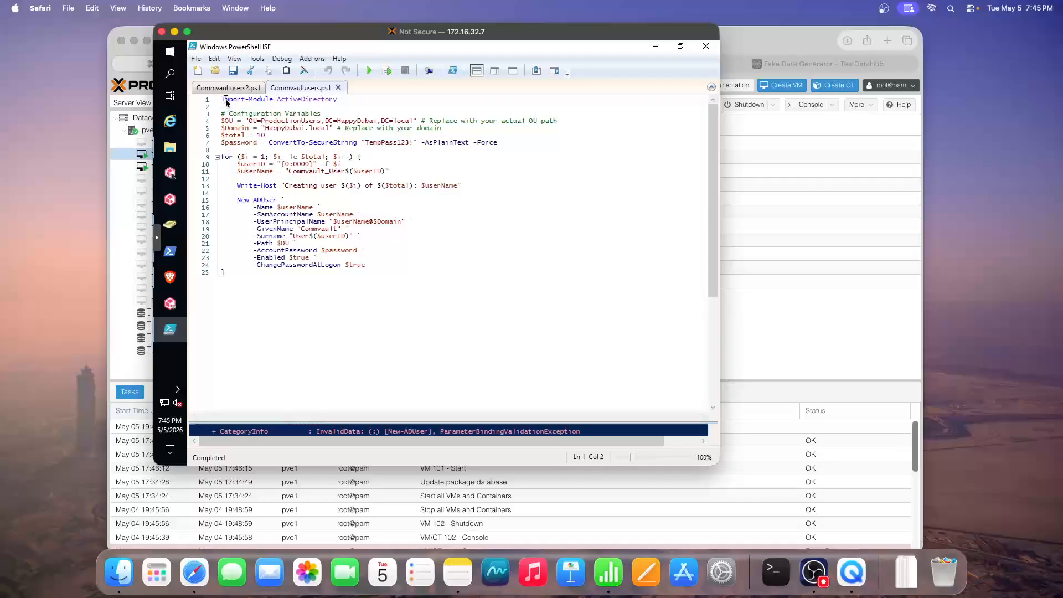
left_click_drag(222, 100, 310, 108)
left_click(273, 114)
left_click_drag(289, 172, 346, 173)
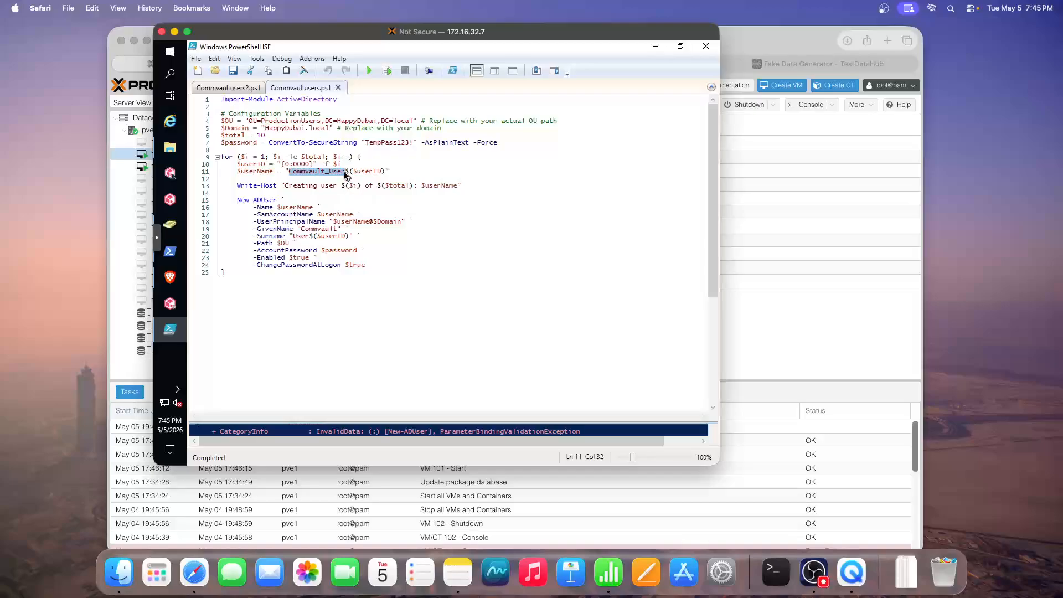
left_click(344, 173)
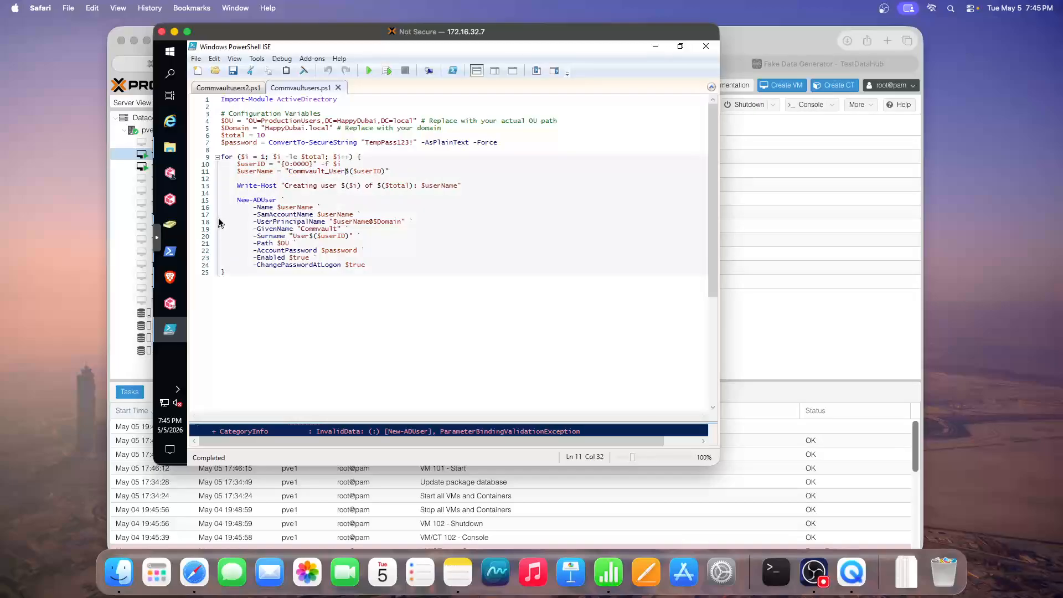
Look through the accounts in the ProductionUsers OU in Active Directory Users and Computers
left_click(170, 224)
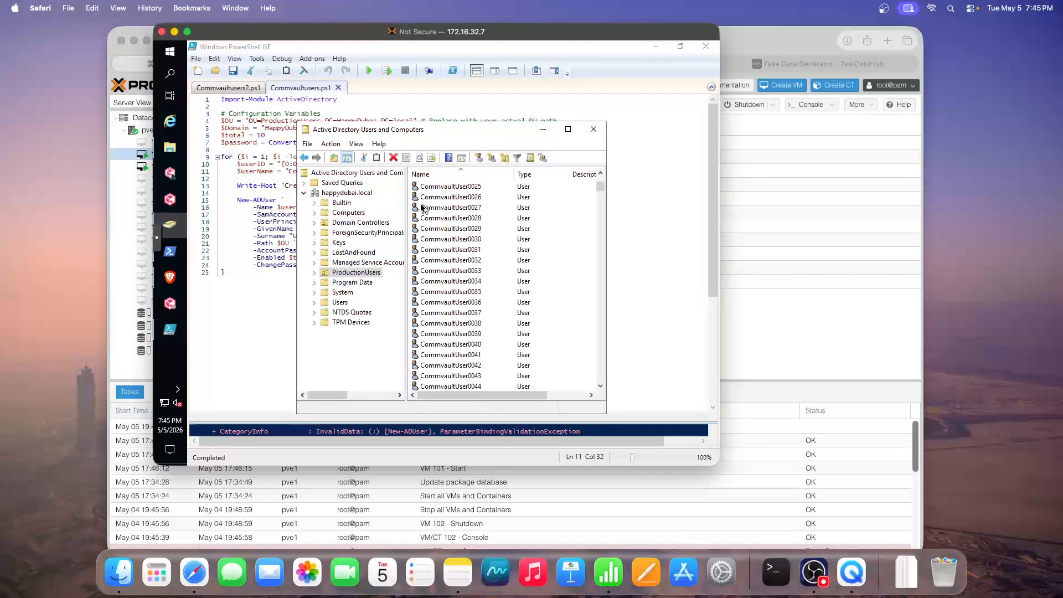
scroll(456, 190, "up", 8)
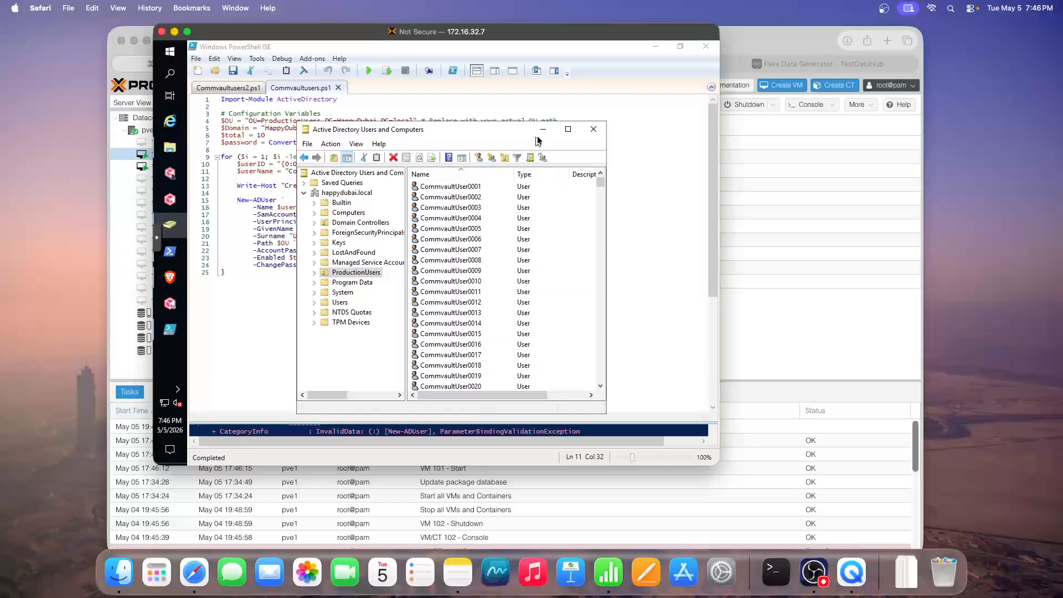
scroll(496, 216, "down", 1)
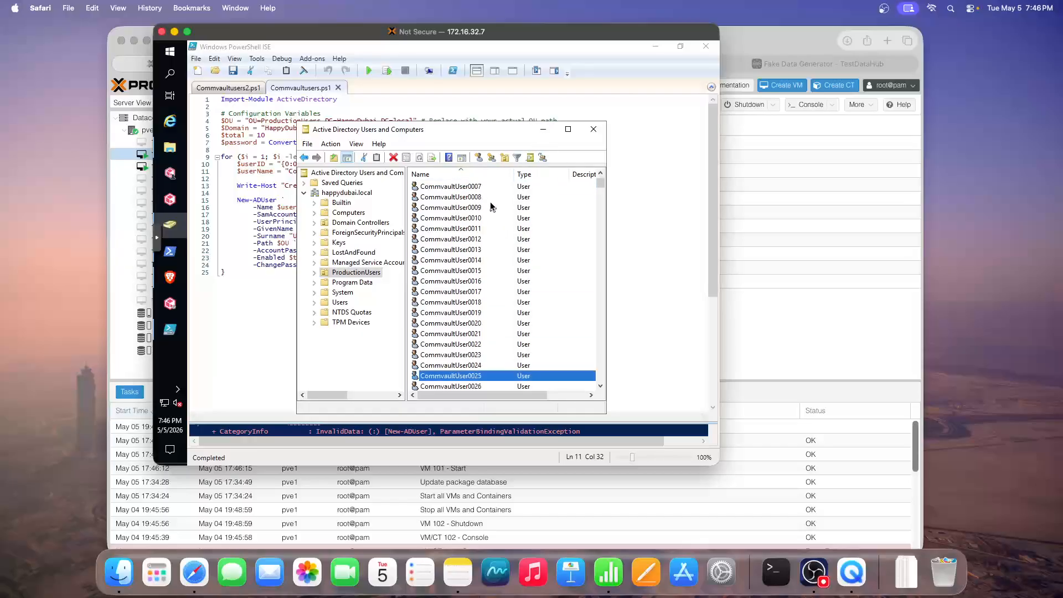
Return to the Commvaultusers.ps1 script and examine the temporary password defined in its configuration variables
left_click(543, 130)
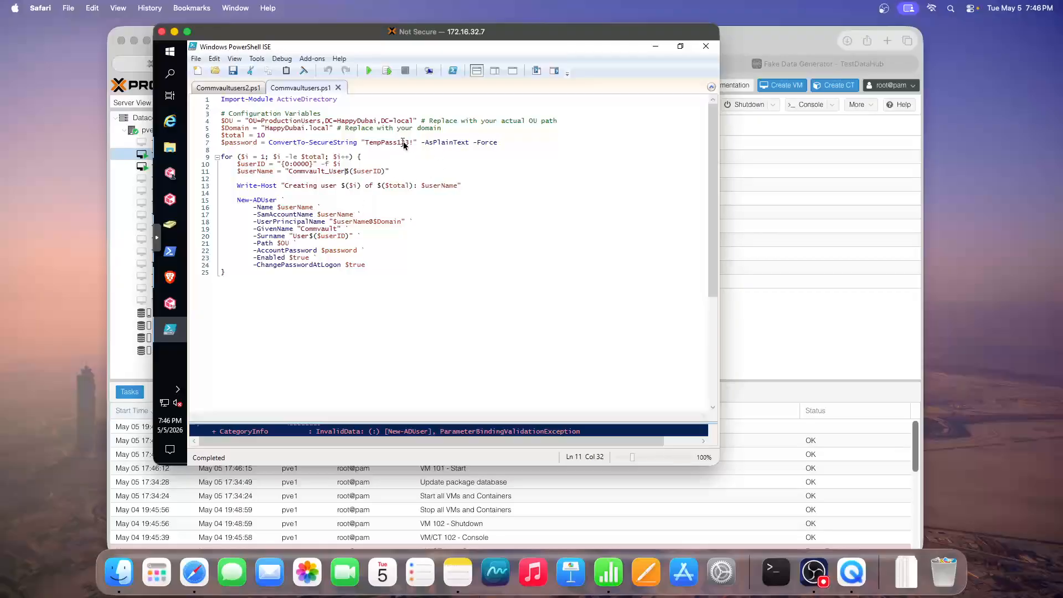
left_click_drag(409, 142, 364, 143)
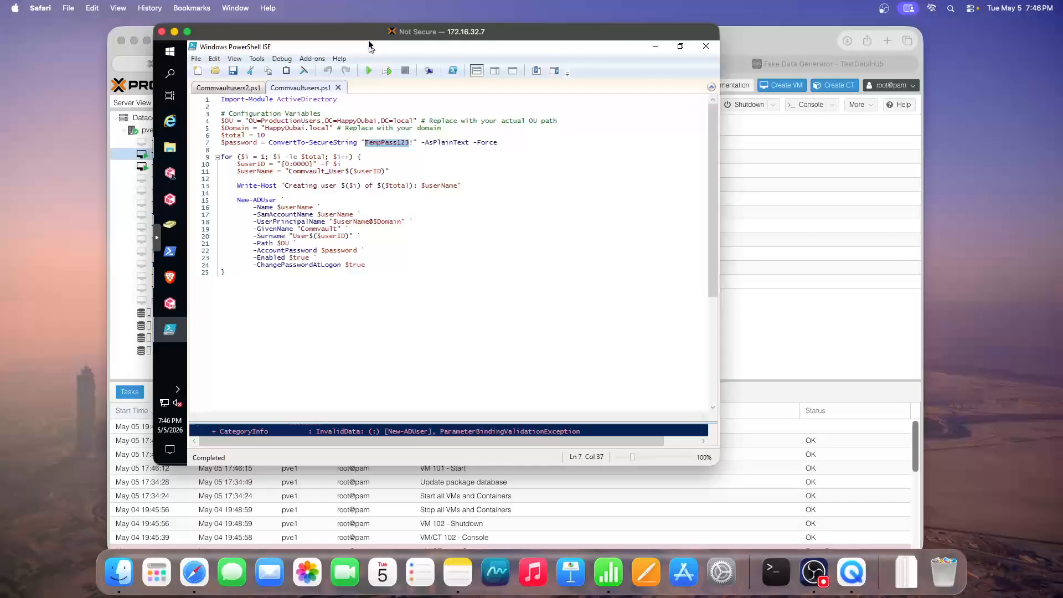
left_click_drag(371, 34, 350, 57)
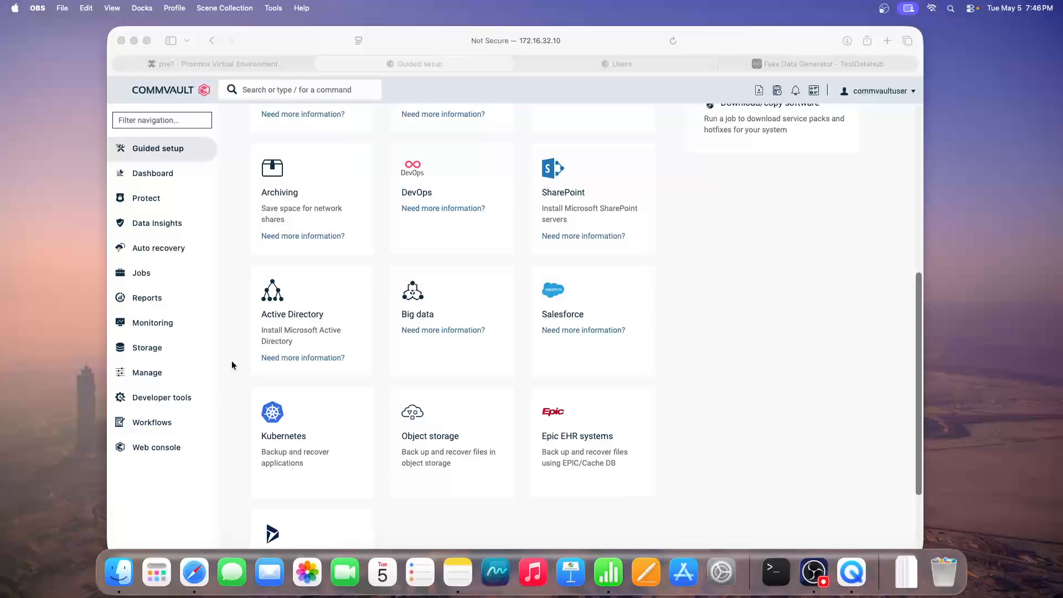
Look over the Guided setup workloads in Commvault and open the Kubernetes applications page
left_click(232, 365)
scroll(236, 367, "down", 1)
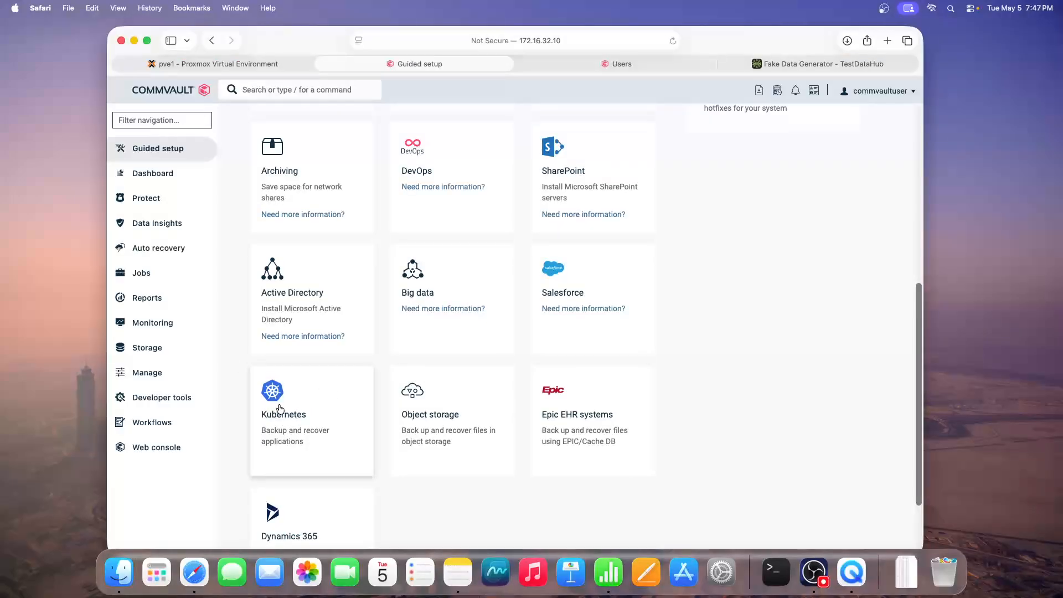
scroll(230, 393, "down", 4)
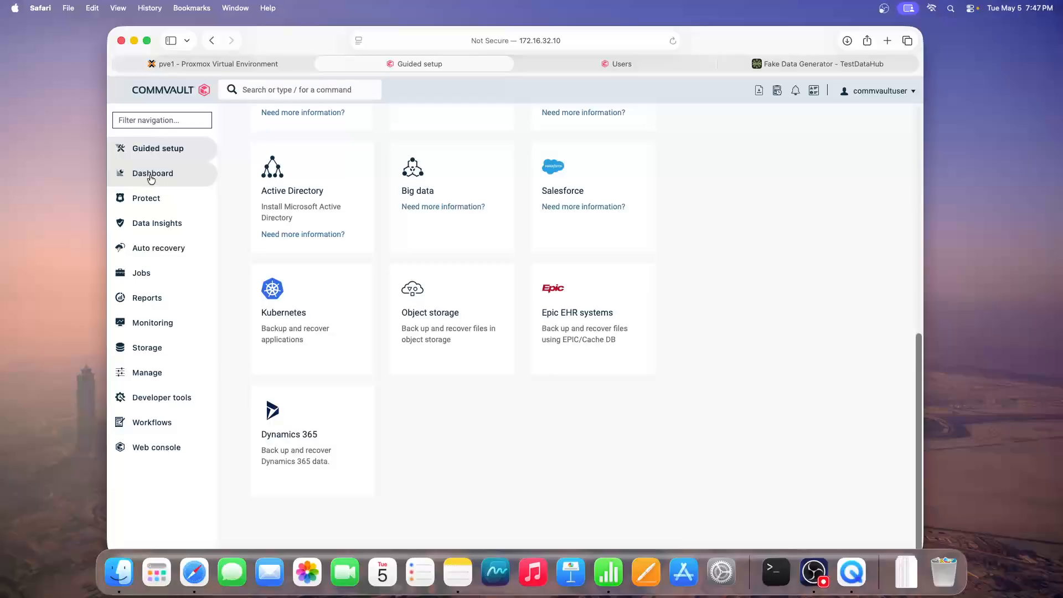
left_click(147, 198)
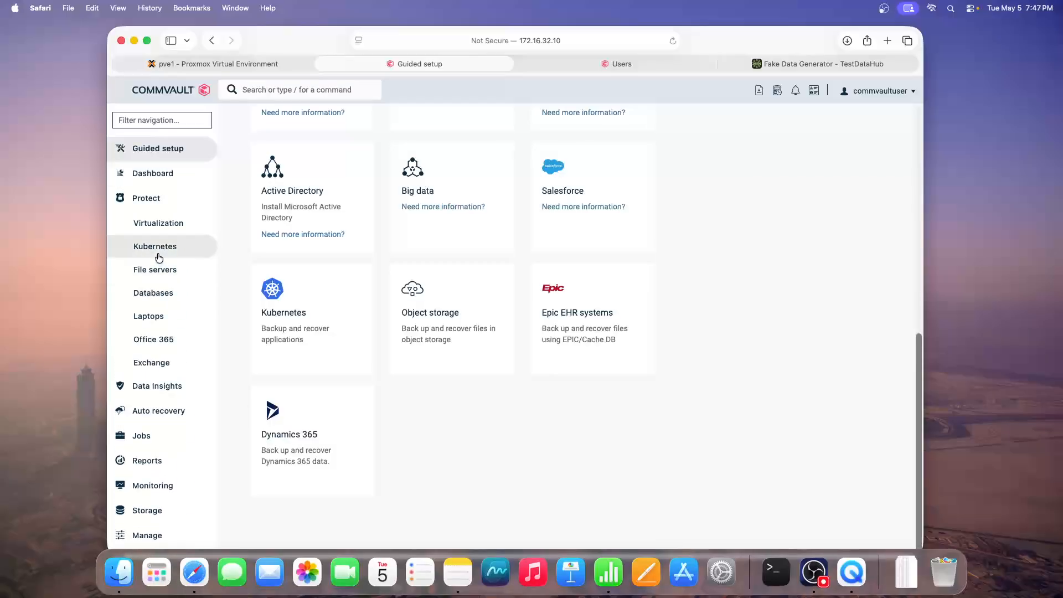
left_click(194, 248)
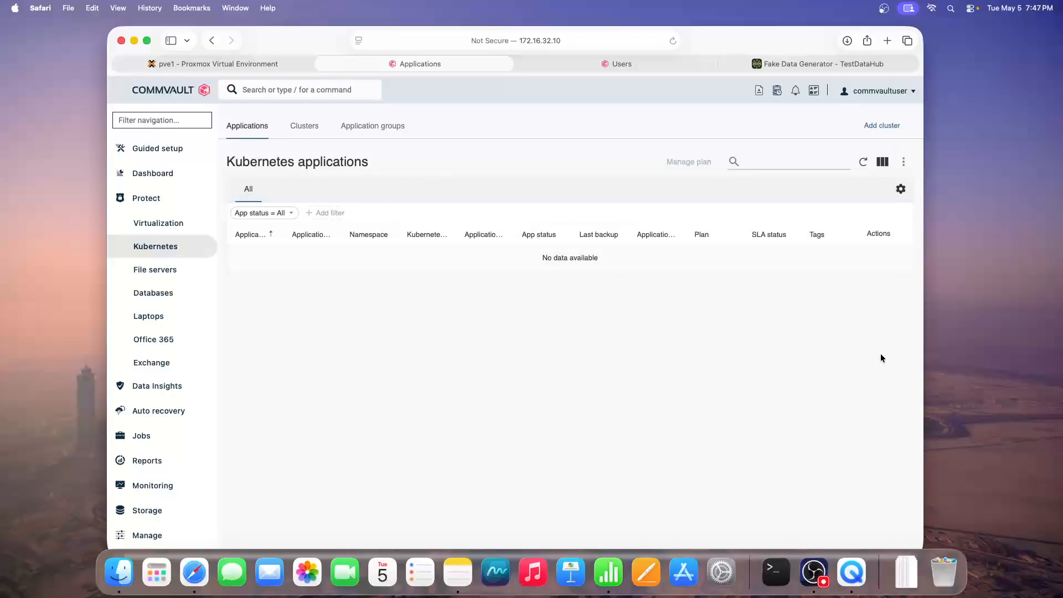
Browse the Commvault organization's image repositories on Docker Hub
left_click(953, 337)
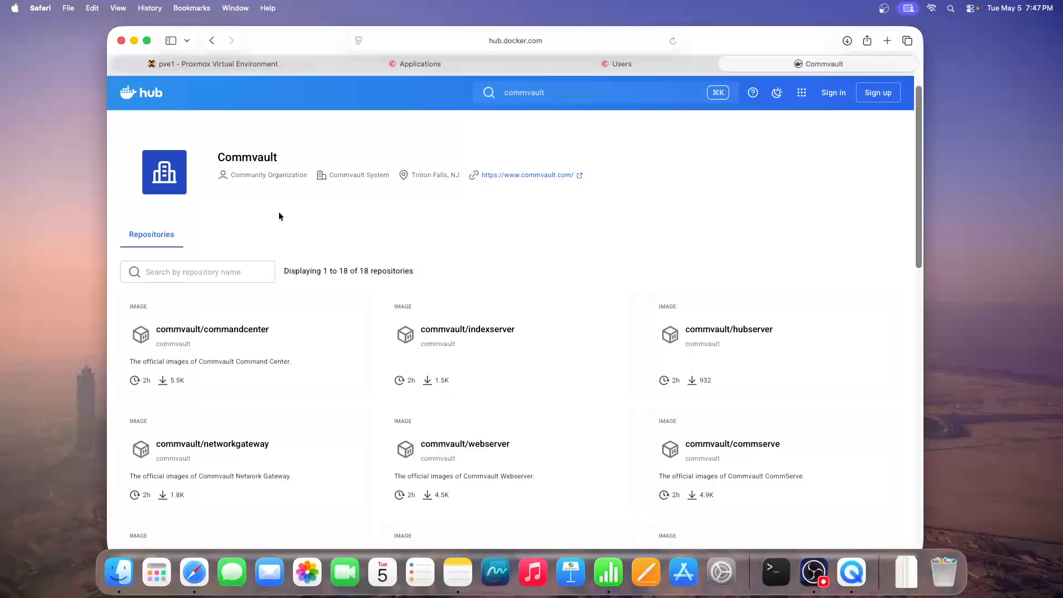
scroll(280, 211, "down", 3)
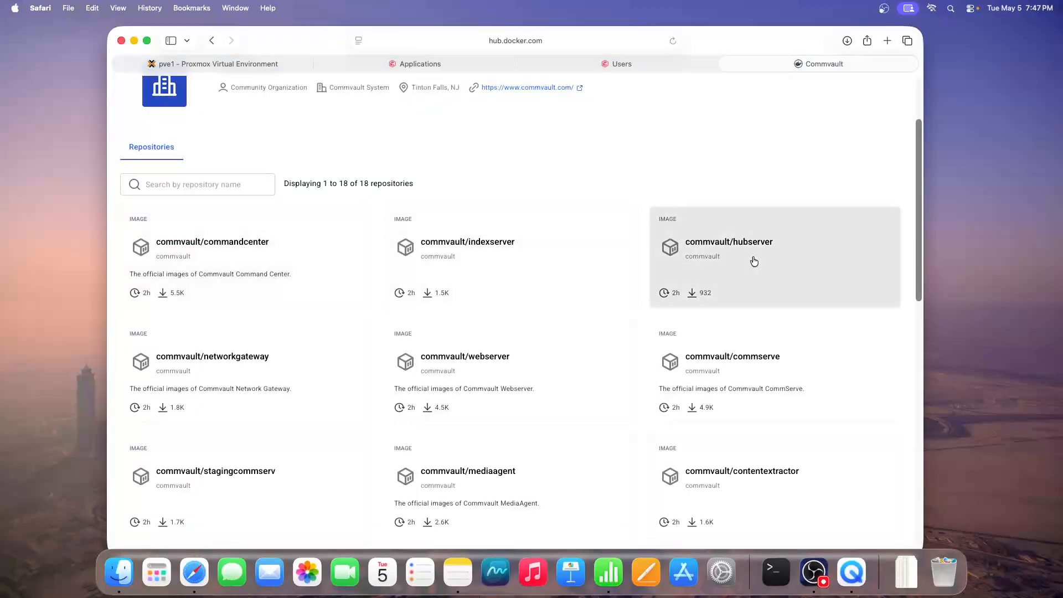
scroll(492, 355, "down", 1)
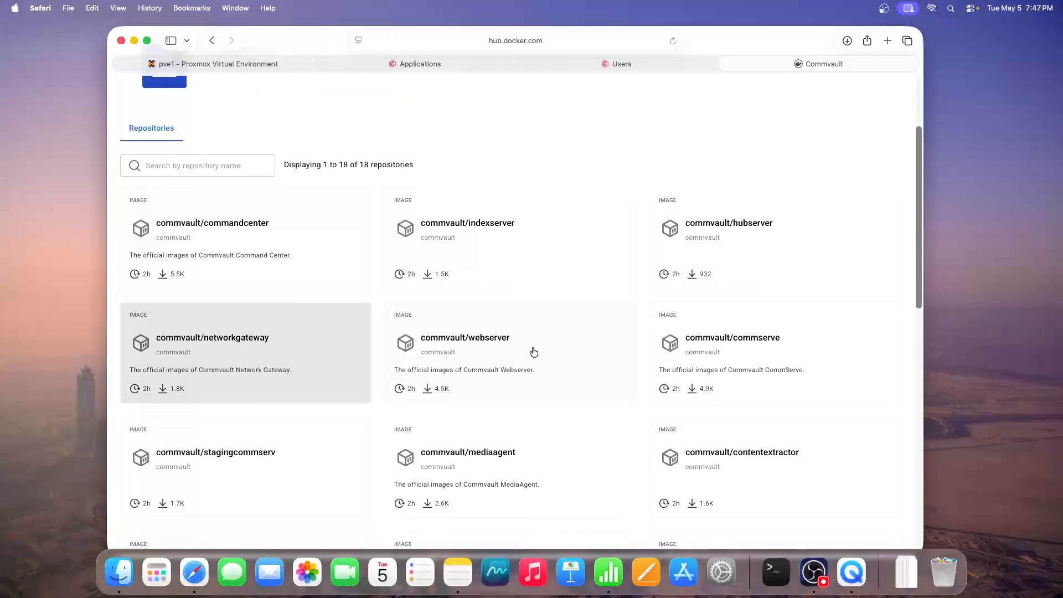
Examine the full list of Commvault container images, from commandcenter through cvpatcher
scroll(686, 341, "down", 2)
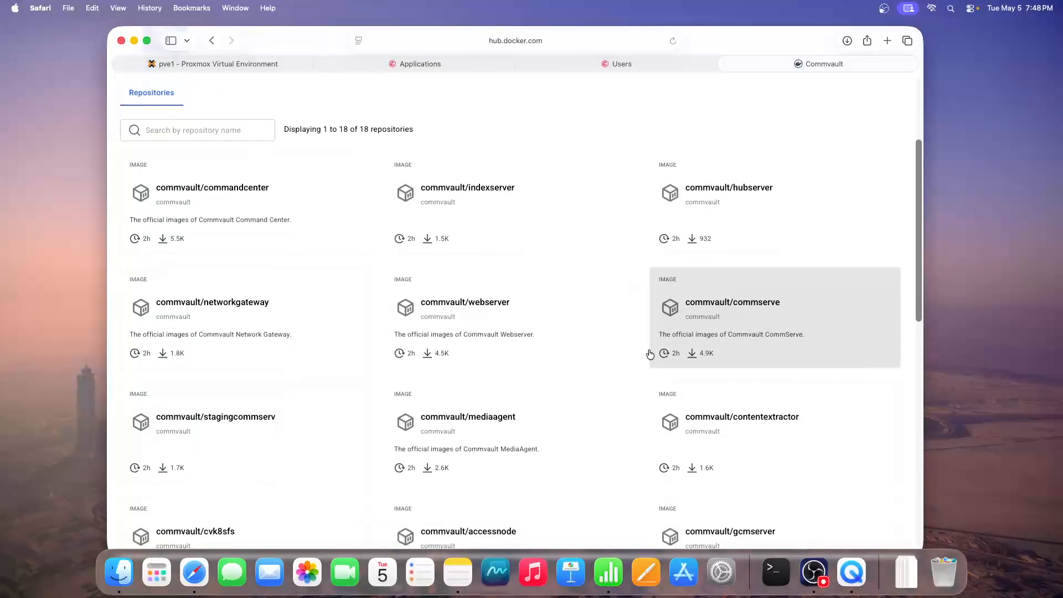
scroll(376, 398, "down", 5)
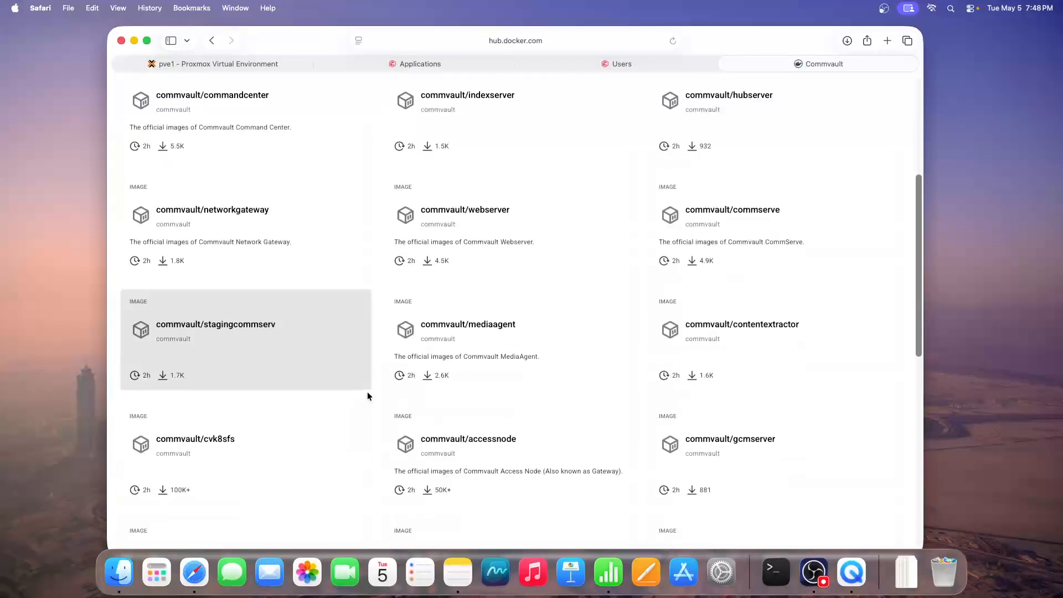
scroll(368, 396, "down", 10)
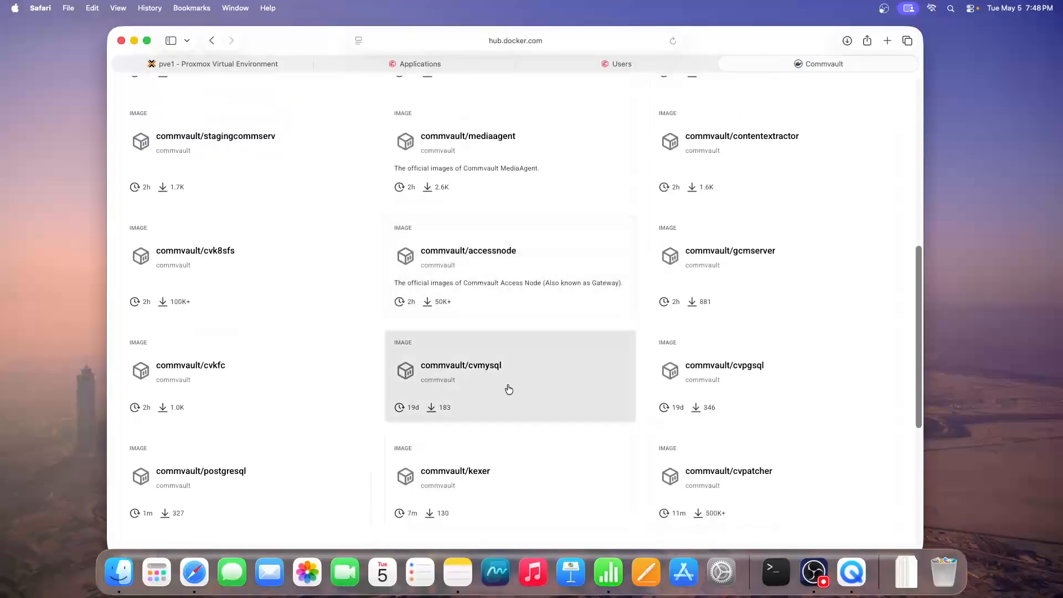
scroll(512, 385, "up", 20)
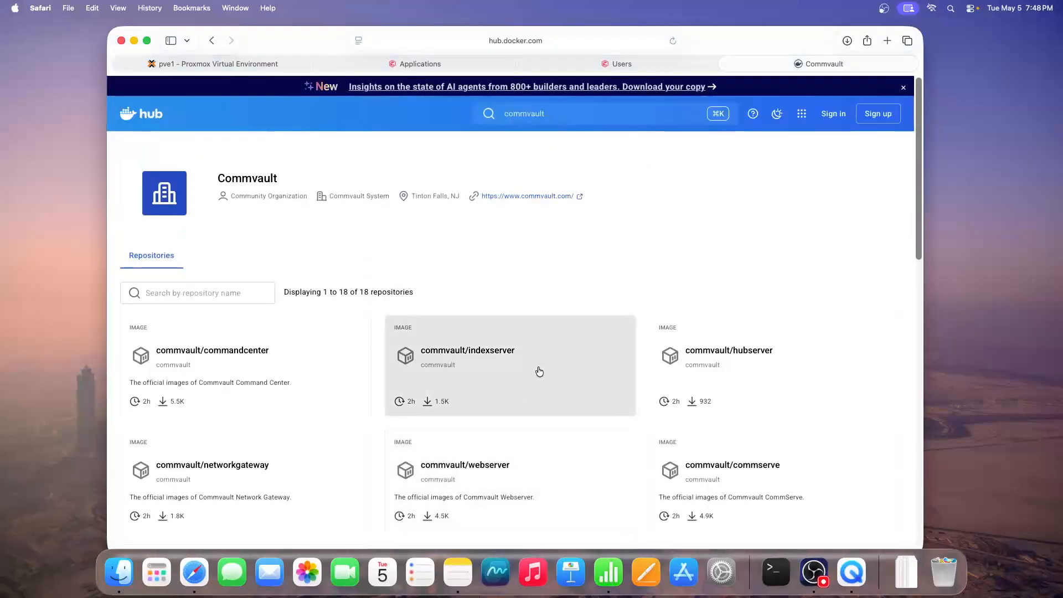
scroll(544, 363, "down", 7)
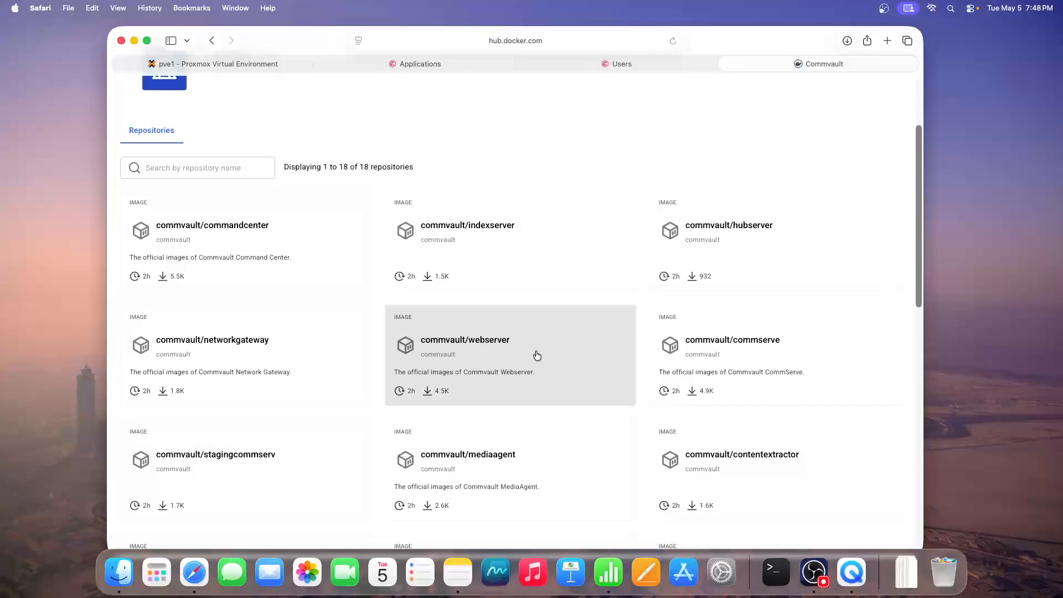
scroll(598, 346, "down", 12)
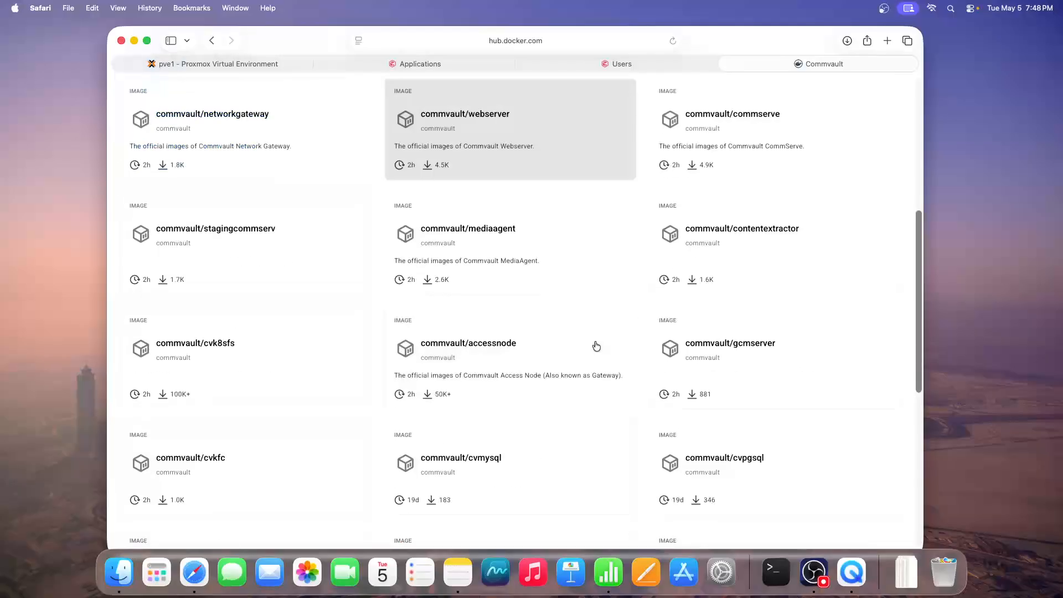
scroll(593, 344, "up", 20)
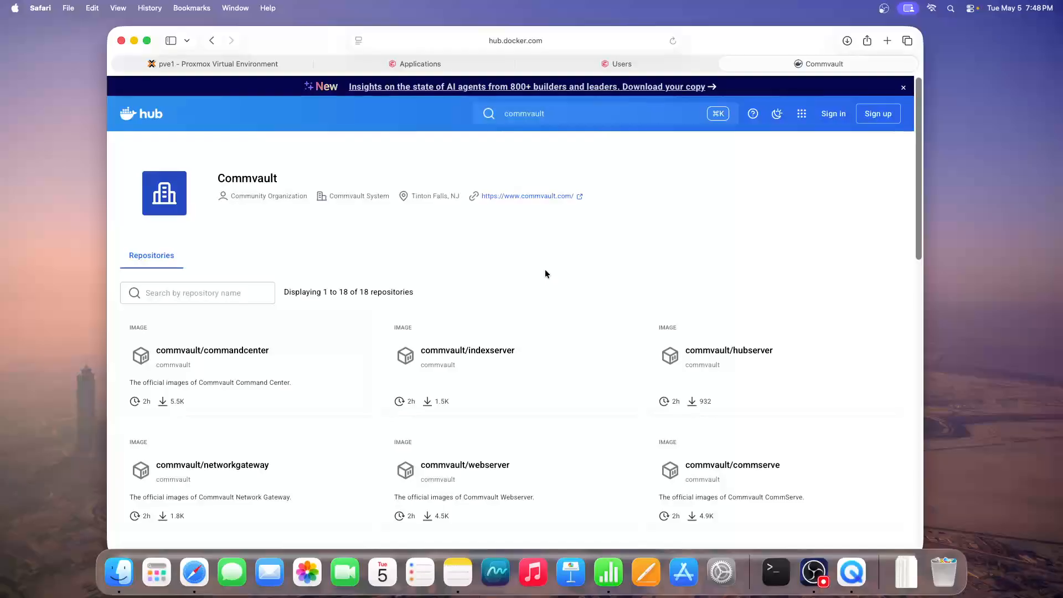
scroll(545, 269, "down", 8)
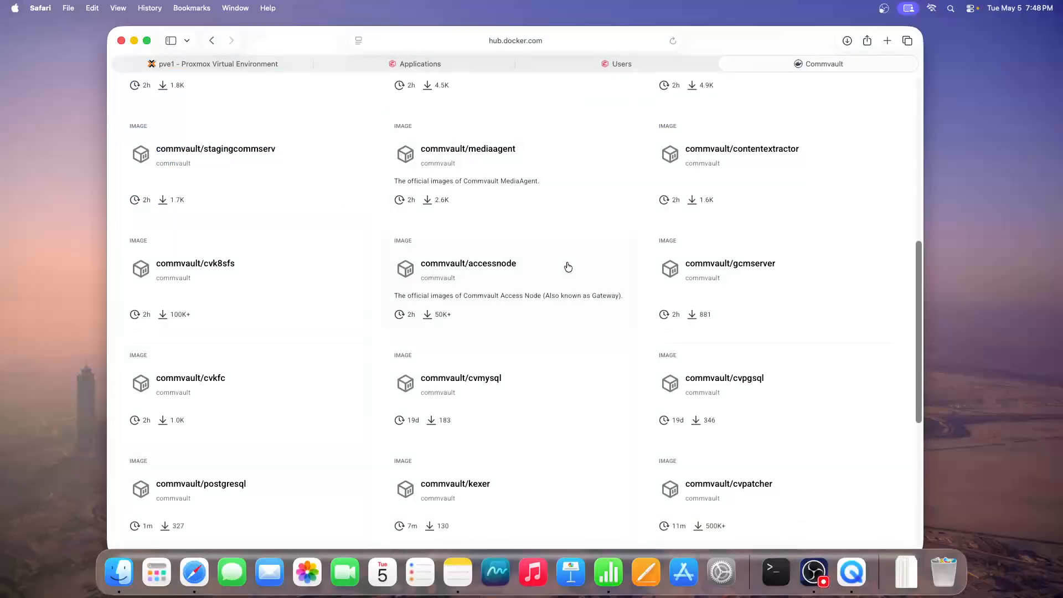
scroll(614, 283, "up", 4)
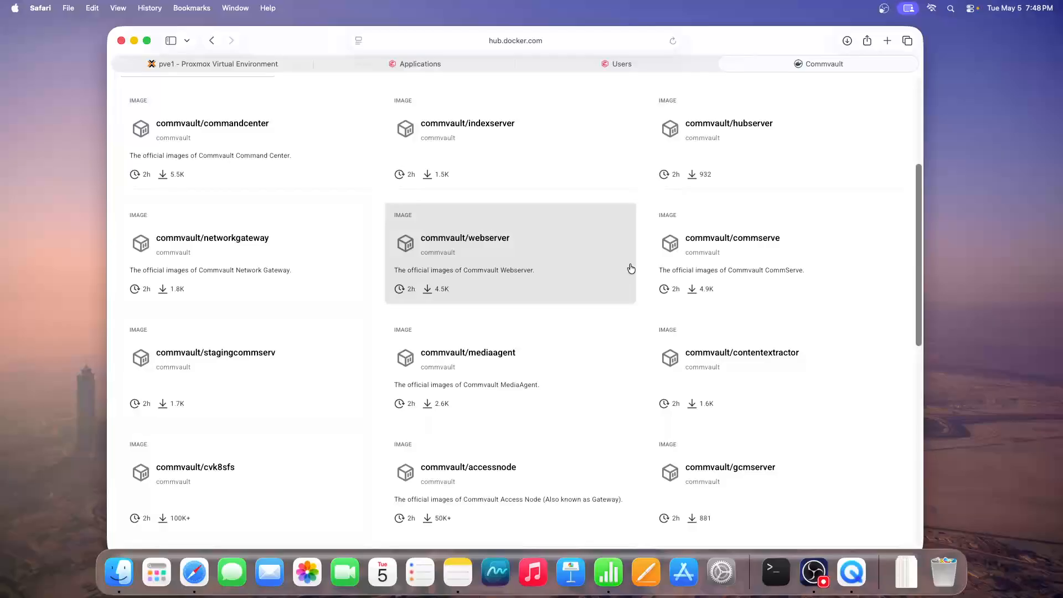
Open the commvault/commserve image page and read its overview, tag summary and docker pull command
left_click(712, 245)
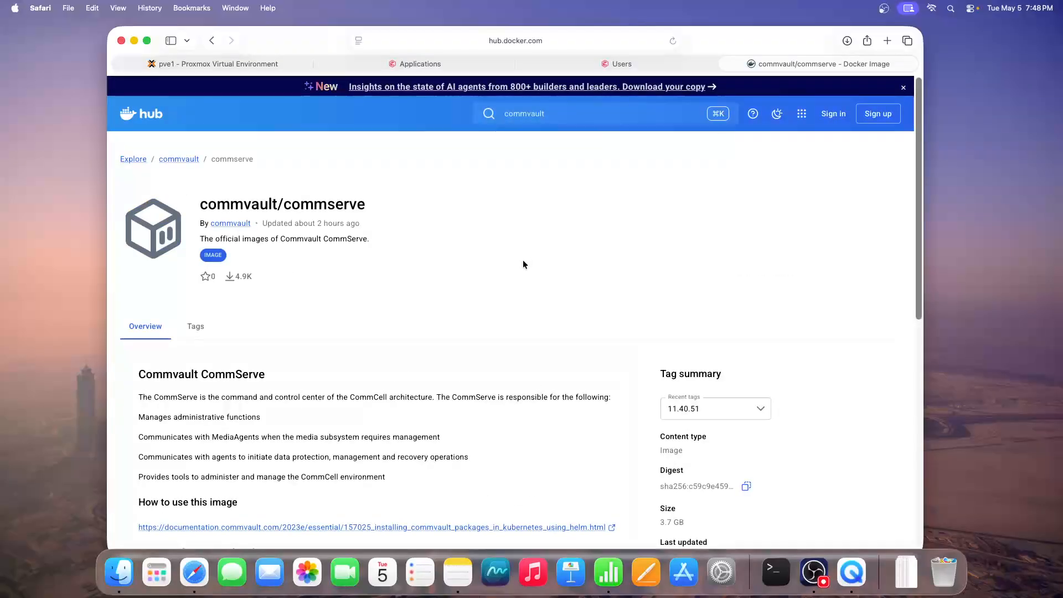
scroll(532, 258, "down", 2)
scroll(544, 260, "down", 3)
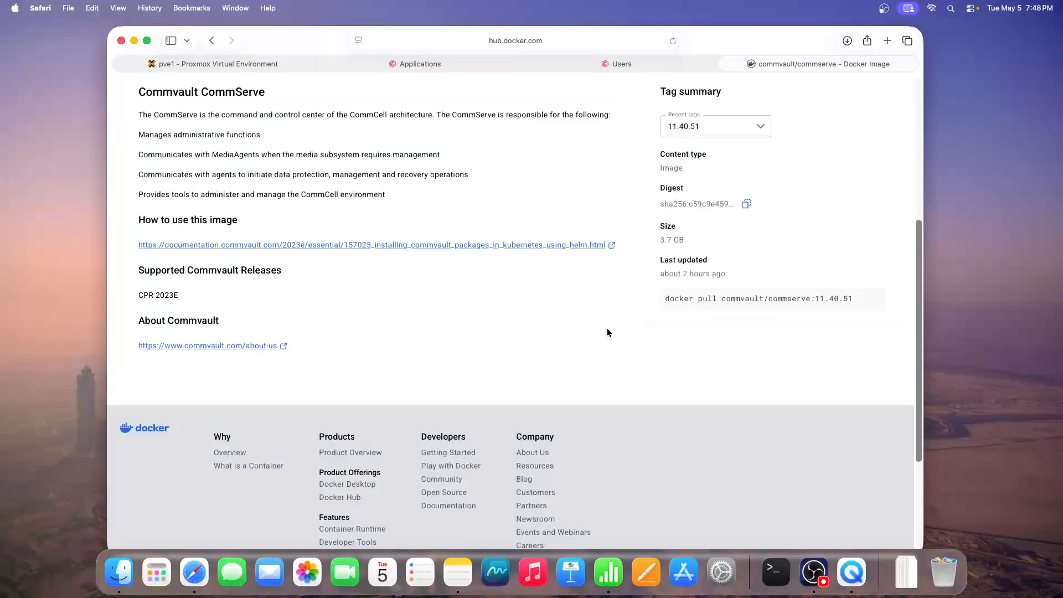
mouse_move(766, 297)
scroll(659, 319, "up", 1)
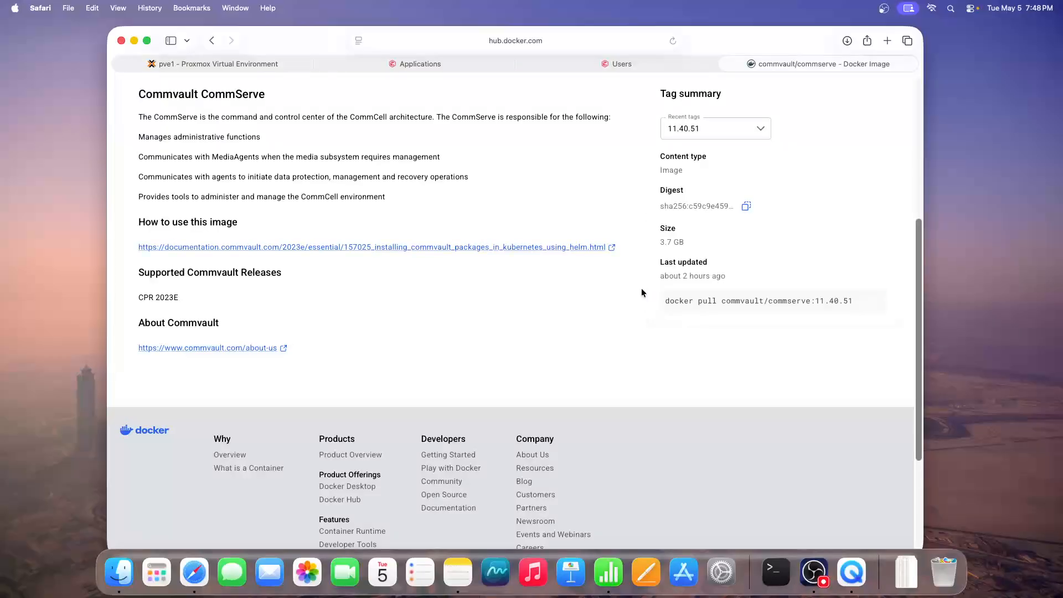
scroll(632, 292, "up", 2)
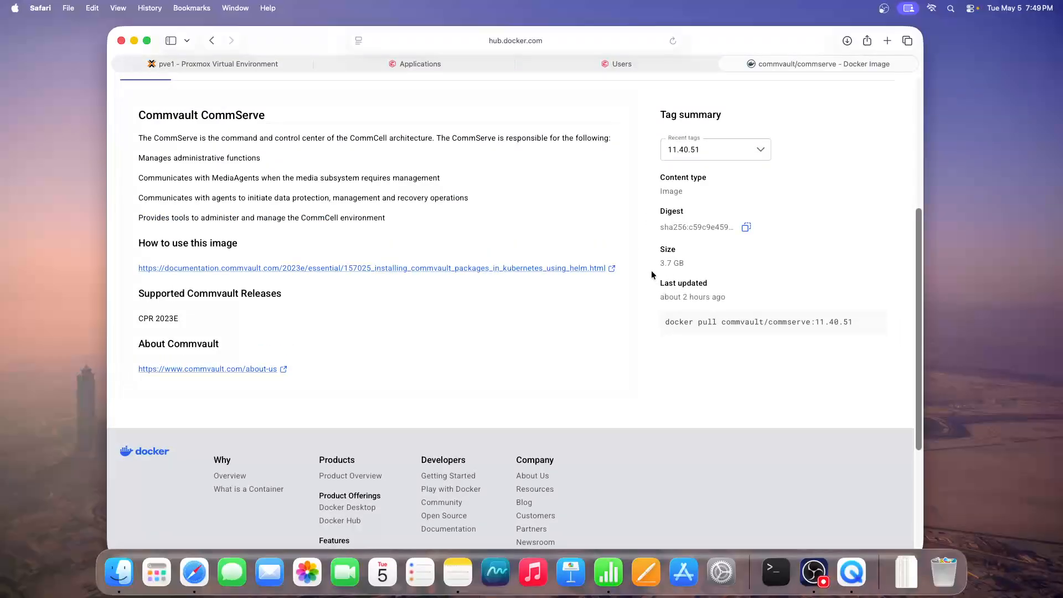
Check the recent tags offered for the commvault/commserve image
left_click(758, 150)
left_click(796, 164)
left_click(635, 267)
mouse_move(760, 334)
scroll(480, 308, "up", 3)
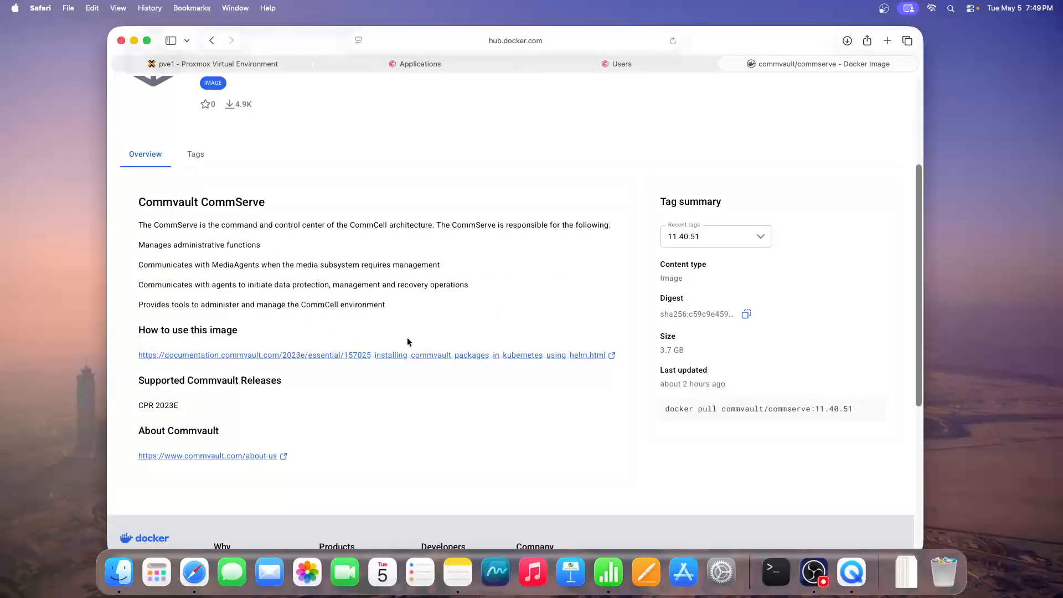
Open the image's linked guide on installing Commvault packages in Kubernetes using Helm and read the features not supported on containers
left_click(436, 357)
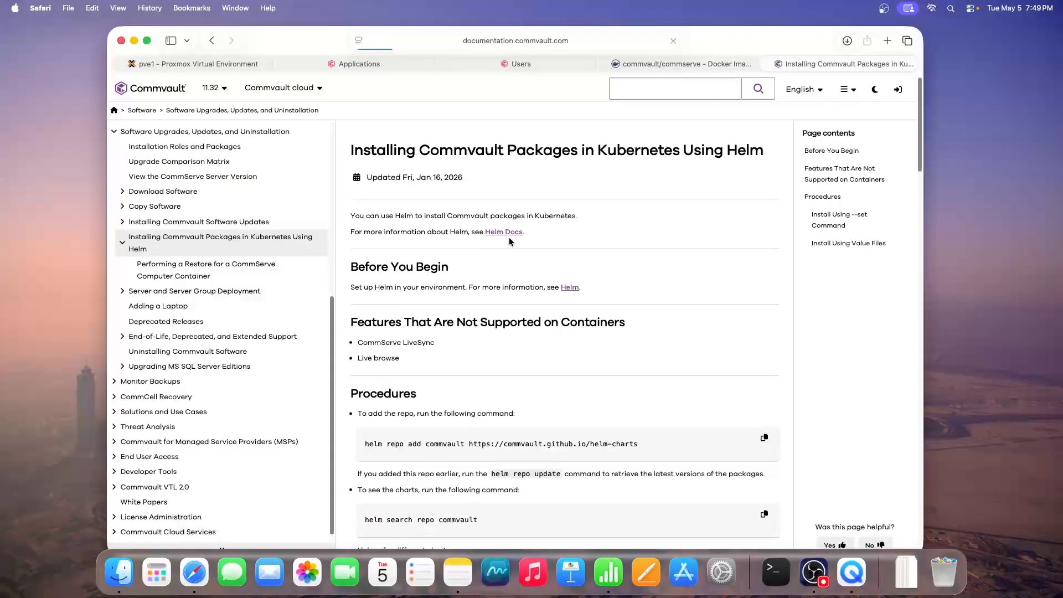
scroll(460, 230, "down", 5)
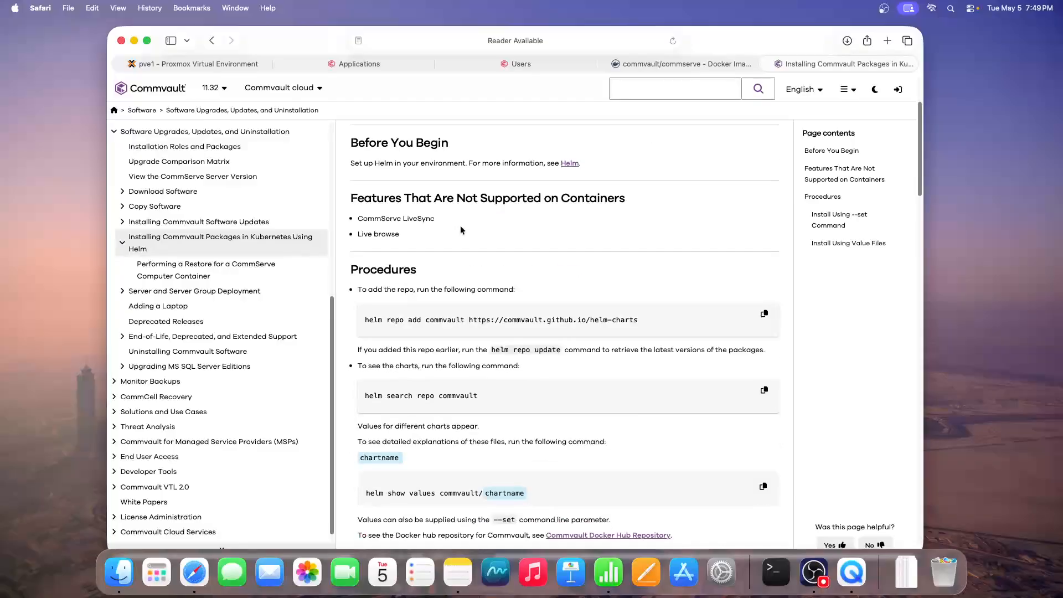
scroll(460, 225, "up", 5)
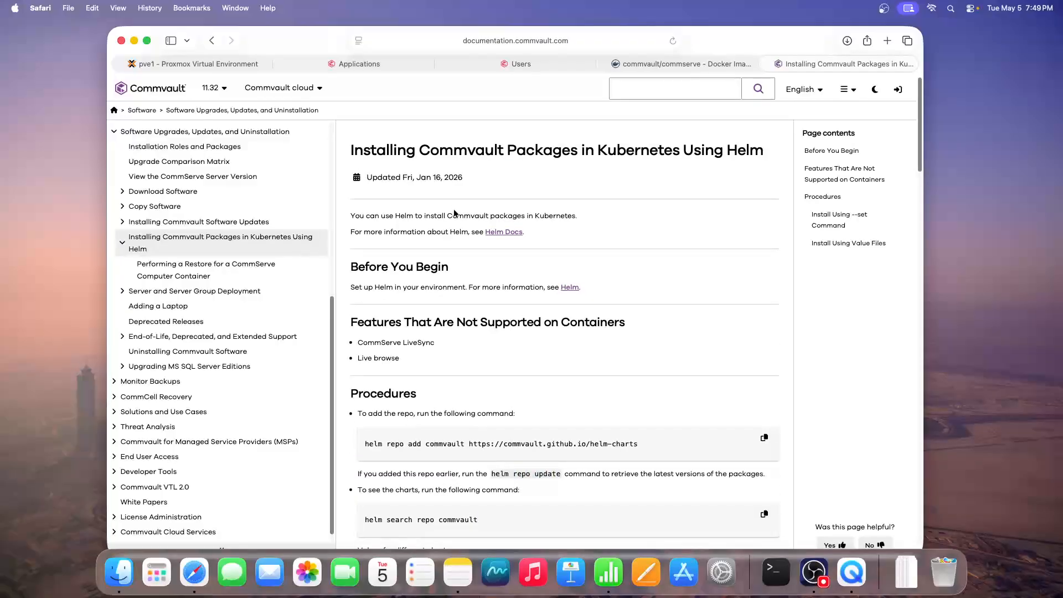
scroll(462, 232, "down", 1)
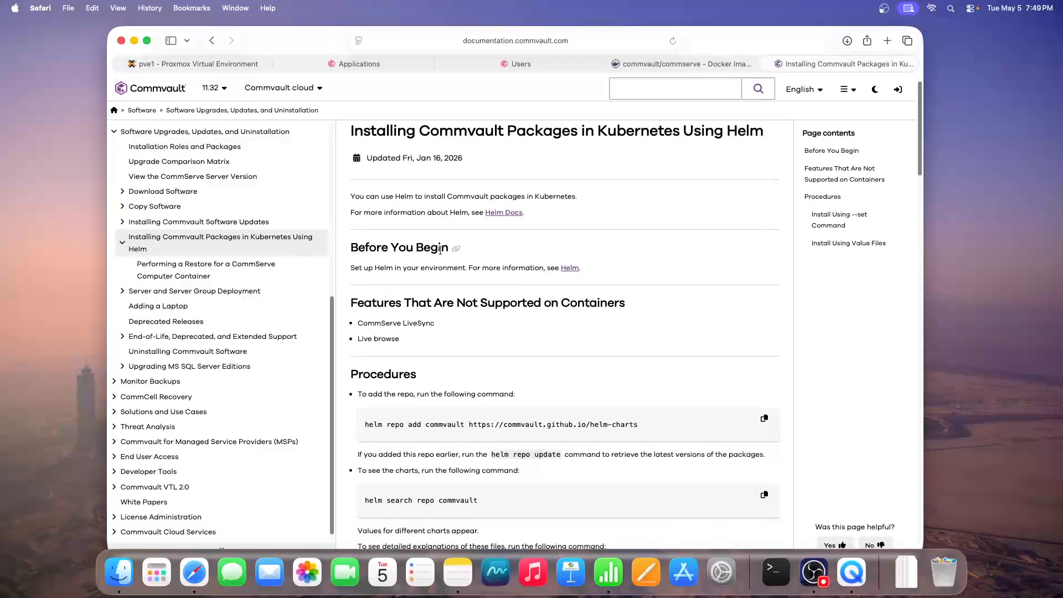
left_click_drag(364, 321, 436, 322)
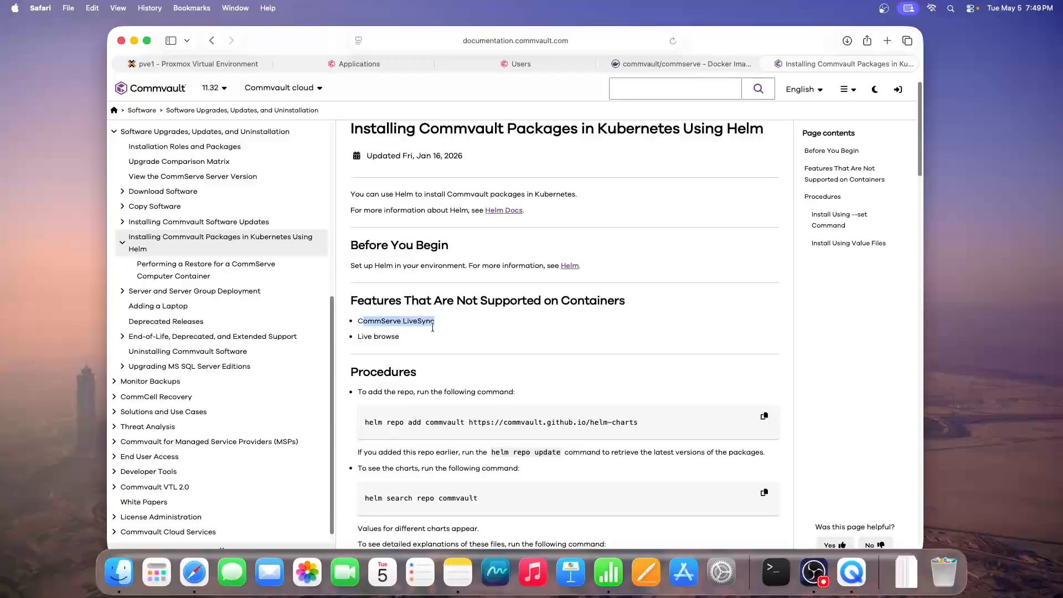
scroll(403, 321, "down", 1)
Highlight the helm repo add command for the Commvault helm-charts repository in the guide's Procedures section
left_click_drag(364, 319, 461, 298)
scroll(383, 299, "down", 5)
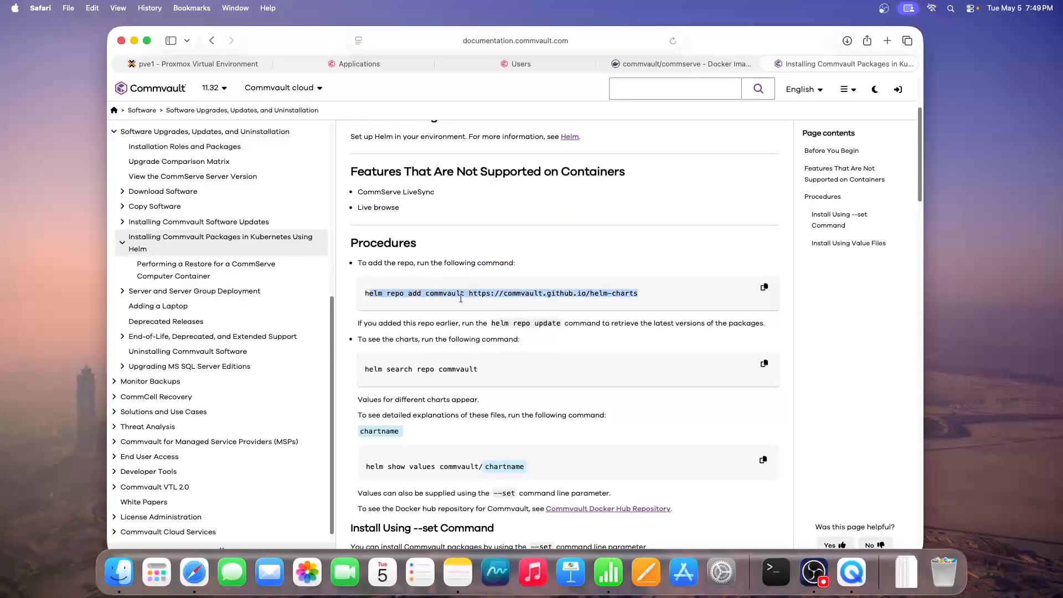
left_click(467, 296)
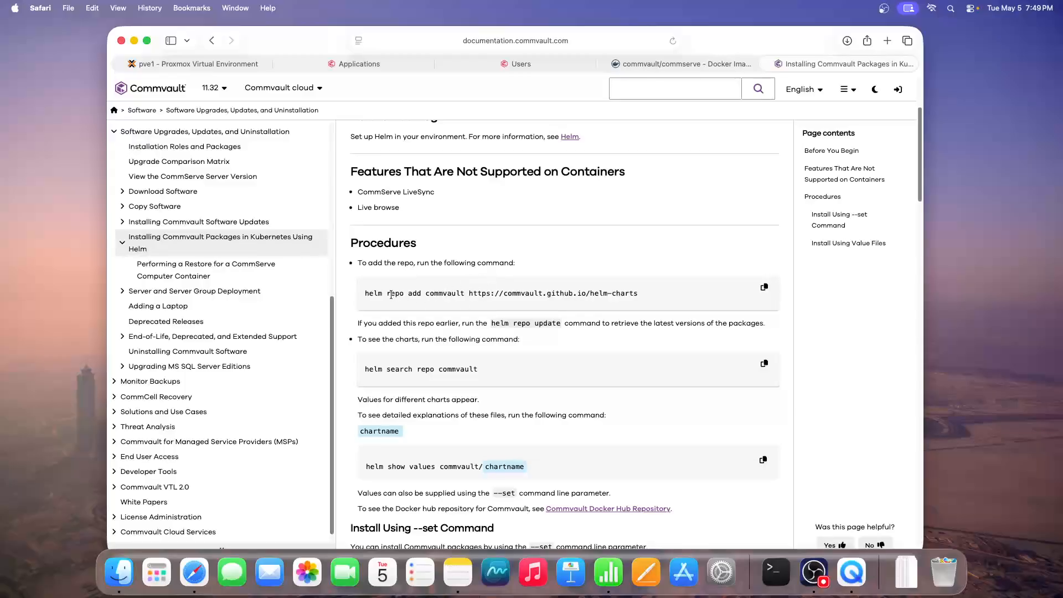
left_click_drag(365, 295, 552, 303)
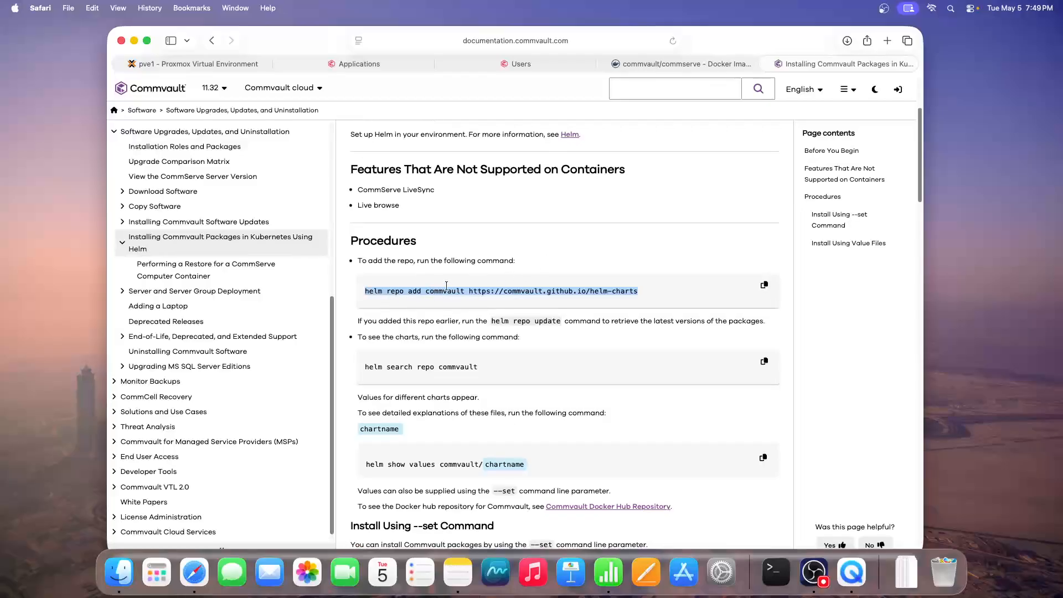
scroll(434, 289, "down", 1)
scroll(435, 290, "down", 2)
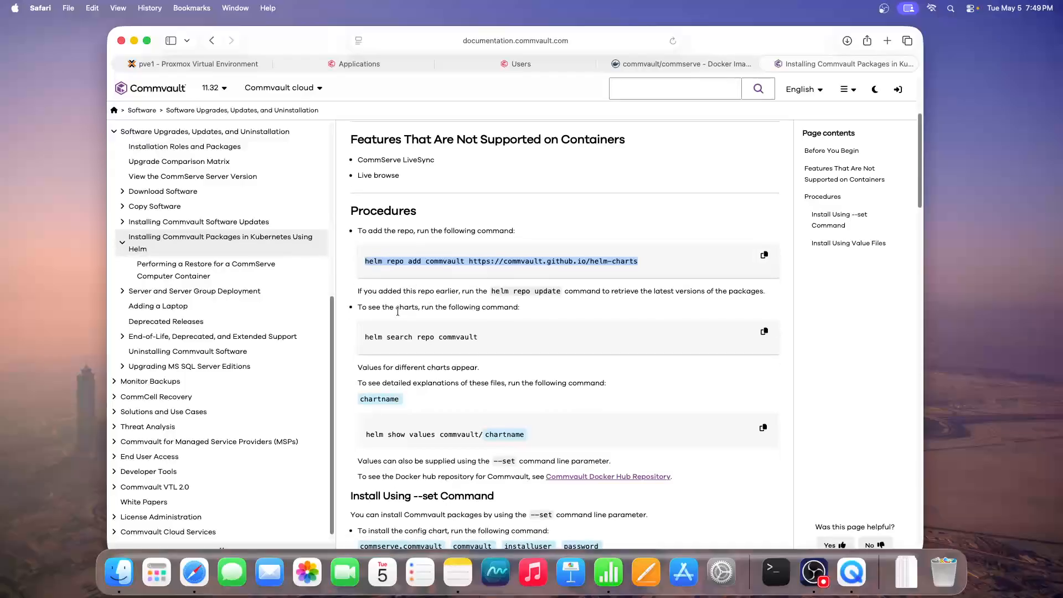
Read the helm show values command and the config chart installation command under Install Using --set Command
scroll(441, 319, "down", 6)
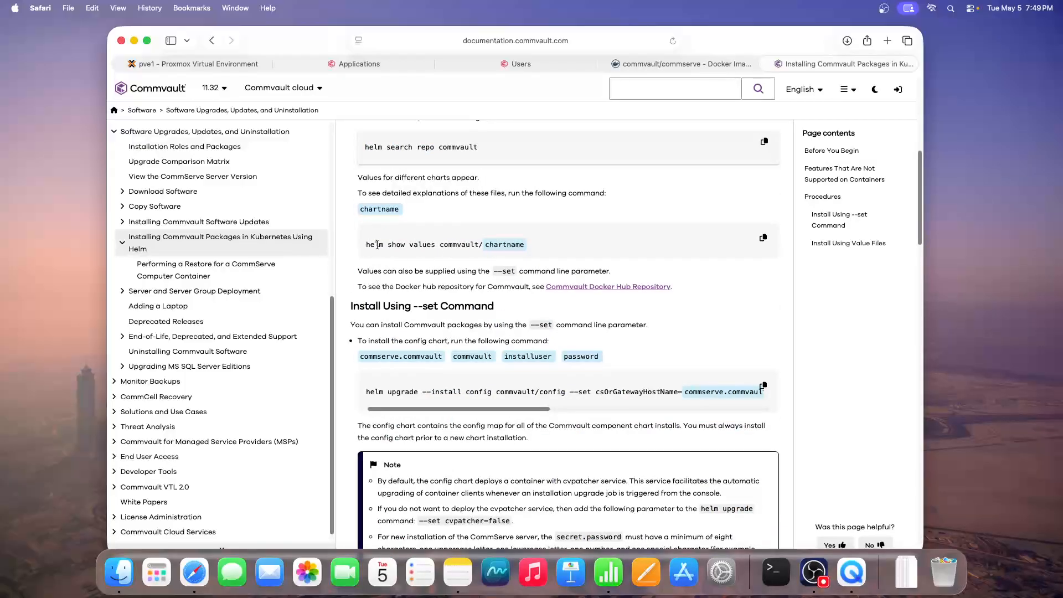
left_click_drag(367, 245, 483, 245)
scroll(502, 306, "down", 1)
scroll(510, 317, "down", 10)
scroll(510, 317, "up", 6)
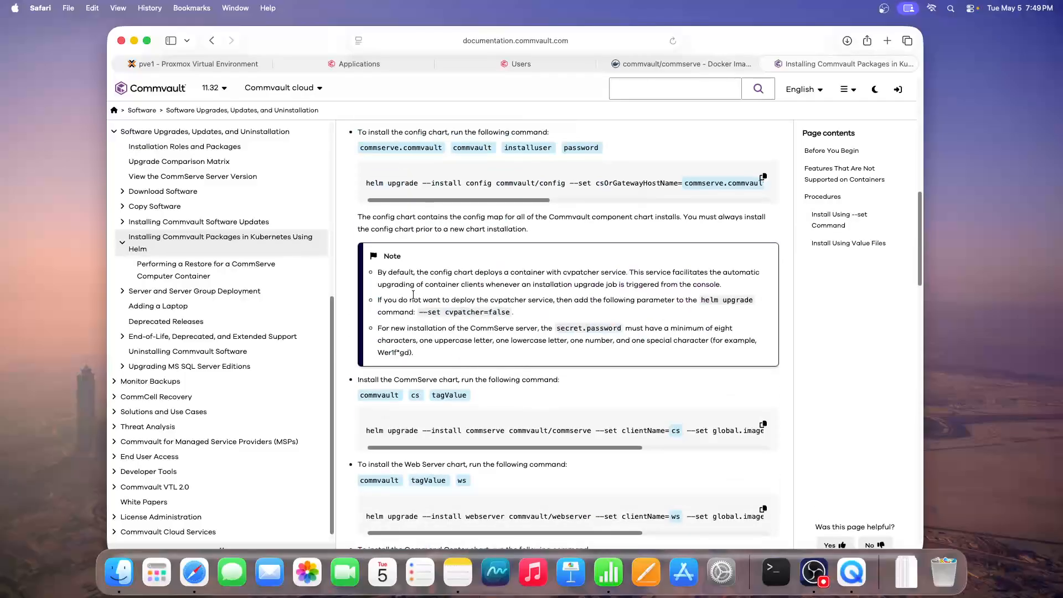
left_click_drag(385, 234, 468, 231)
left_click(468, 232)
scroll(547, 315, "down", 4)
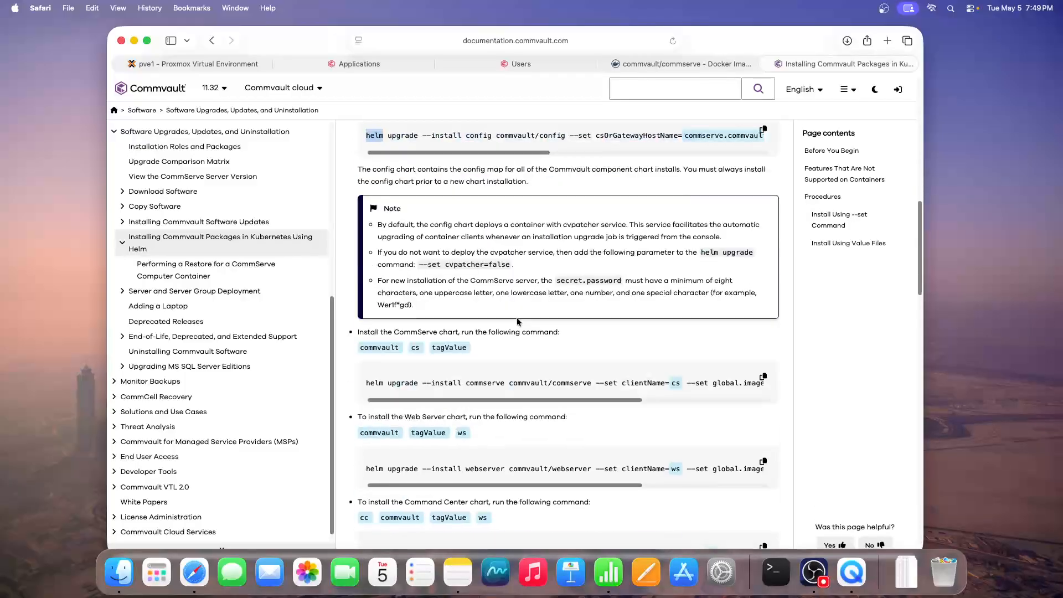
Look over the Helm commands for installing the CommServe, Web Server, Command Center, MediaAgent, network gateway and access node charts
scroll(446, 355, "down", 15)
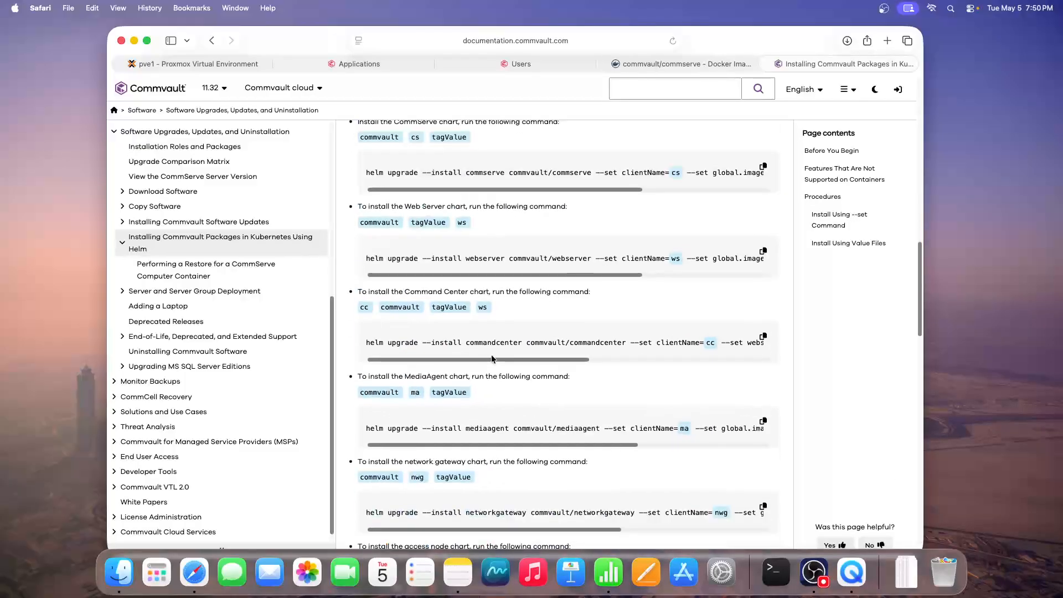
scroll(490, 370, "down", 8)
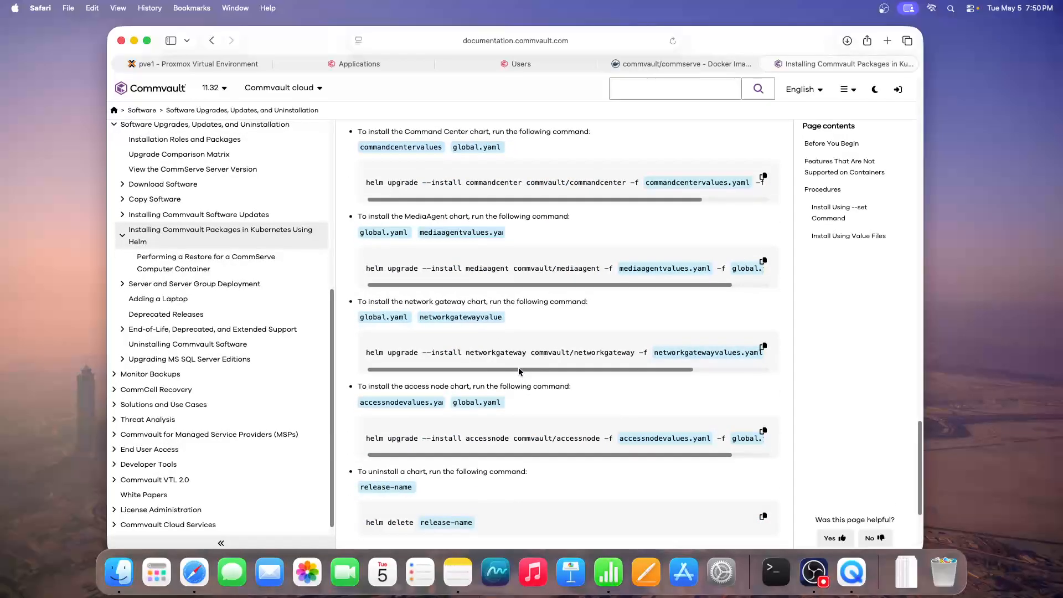
scroll(550, 365, "up", 20)
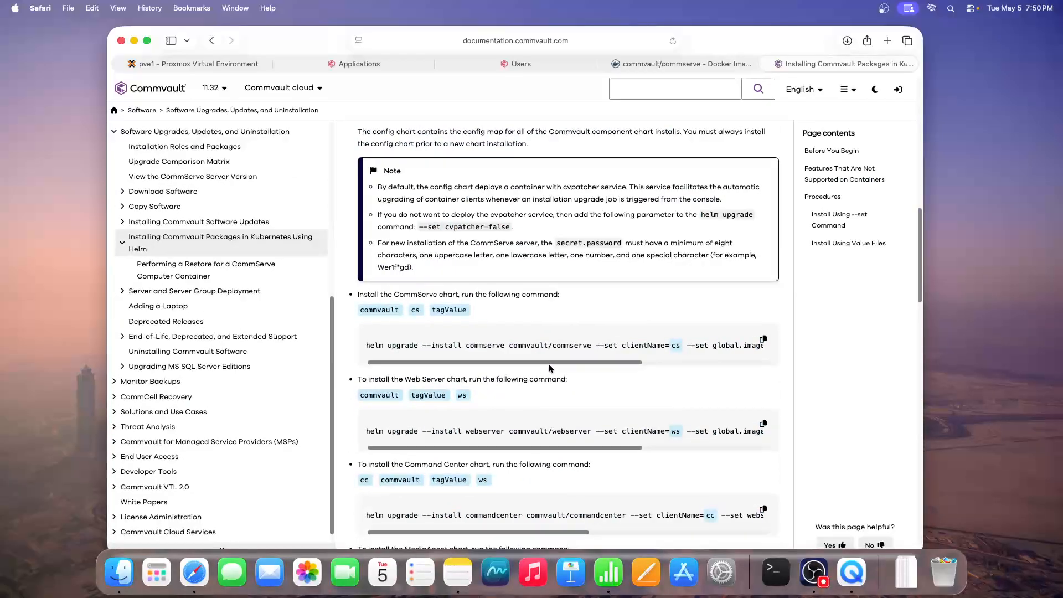
scroll(549, 364, "down", 2)
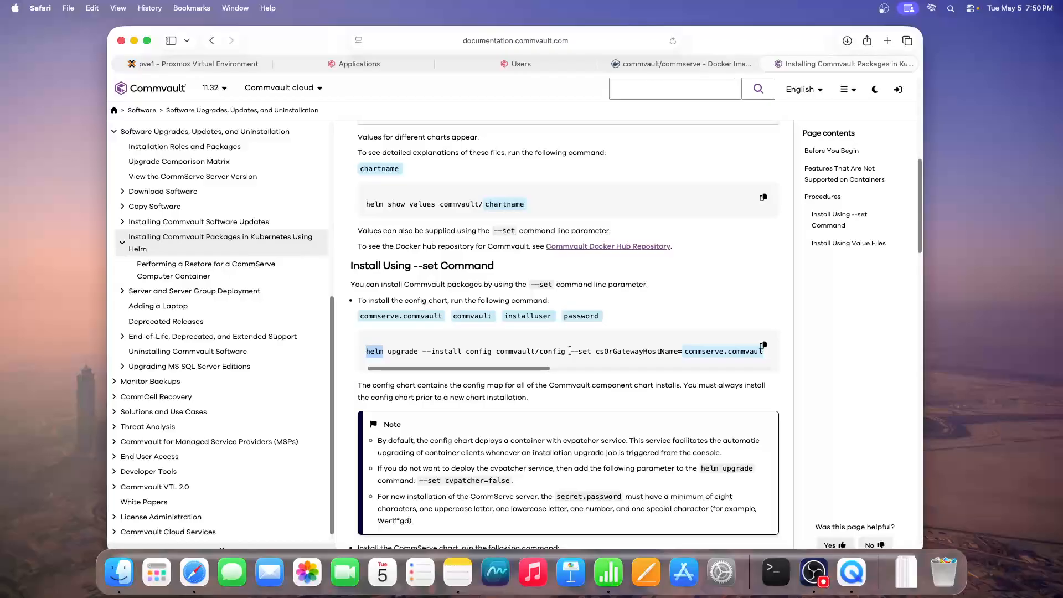
scroll(590, 341, "up", 9)
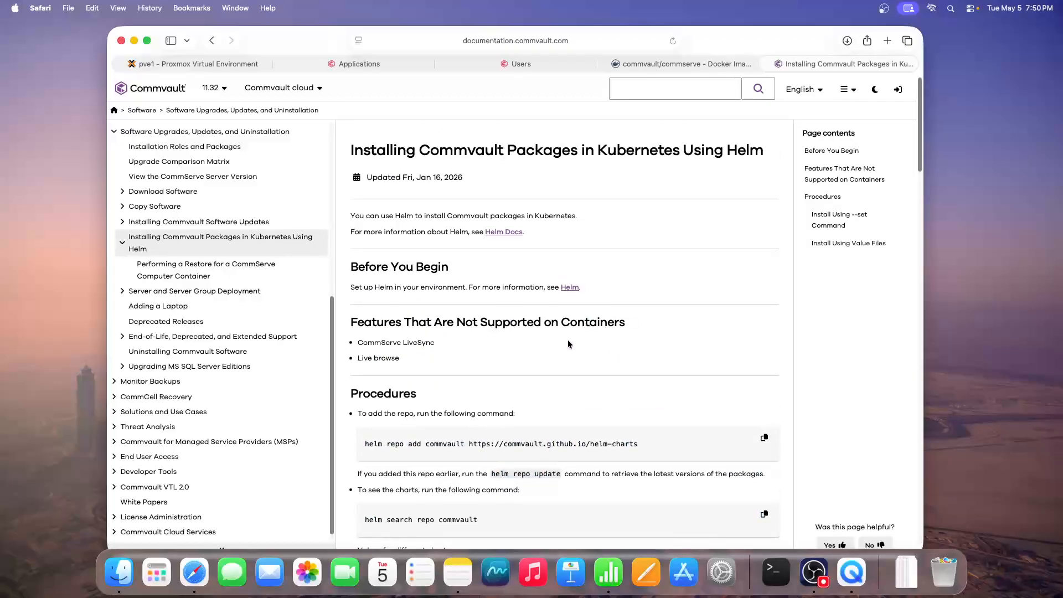
Review the Helm guide again from the prerequisites through the repository commands and chart installation procedures
scroll(567, 340, "down", 3)
scroll(576, 339, "up", 2)
scroll(620, 187, "down", 5)
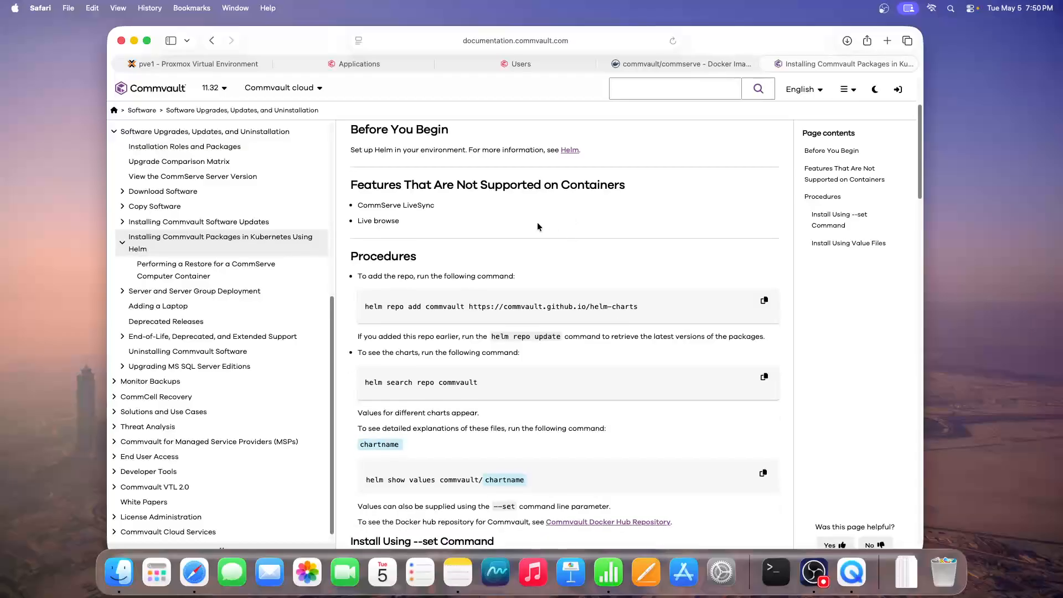
scroll(538, 227, "down", 1)
scroll(538, 225, "down", 4)
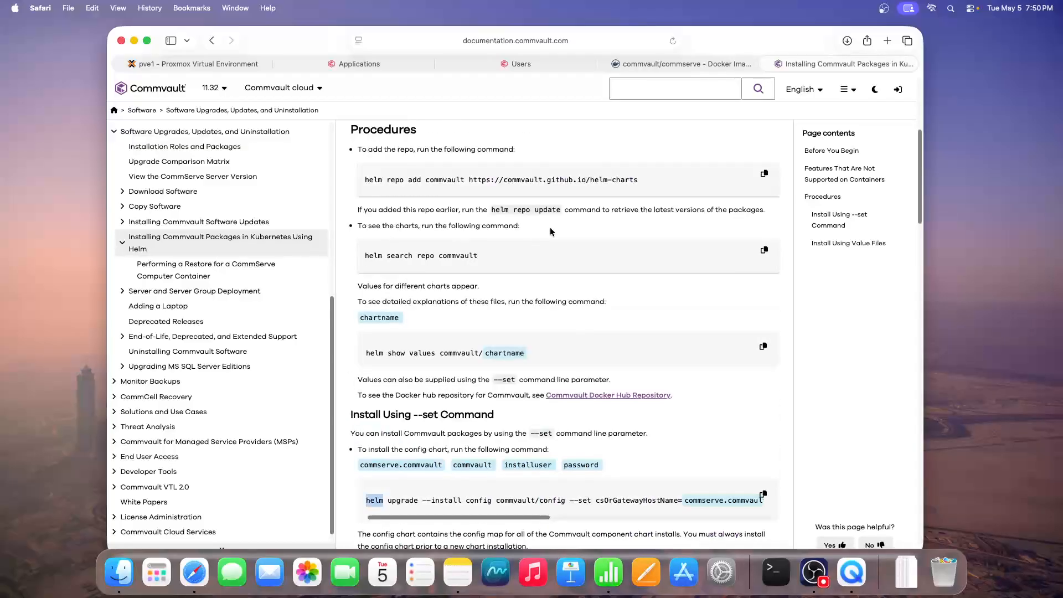
scroll(545, 225, "down", 20)
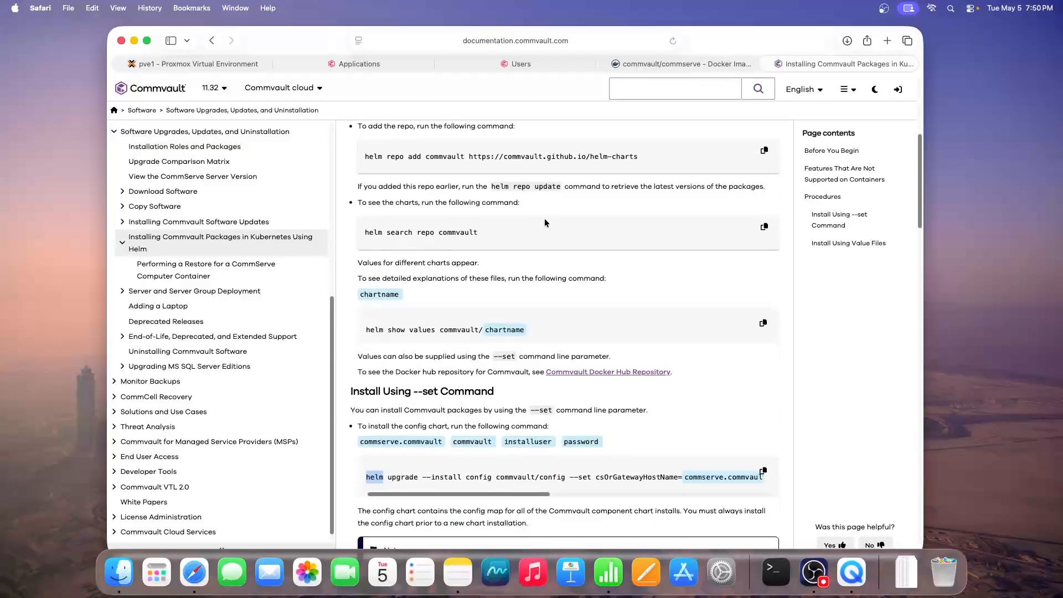
scroll(554, 230, "up", 20)
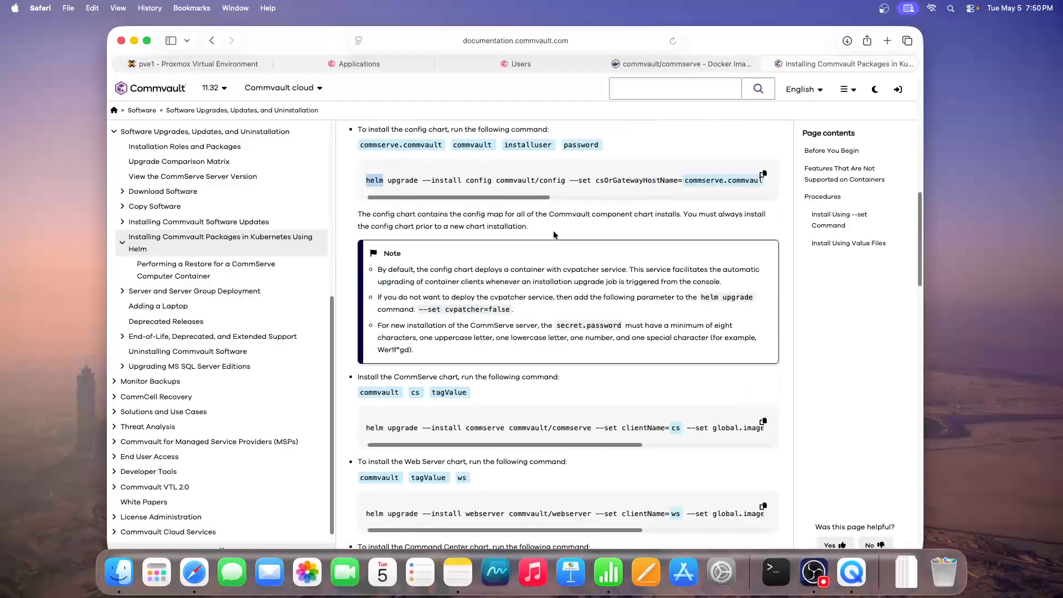
Review the Helm guide's prerequisites, the features not supported on containers, and the helm repo add and search commands
scroll(552, 228, "up", 8)
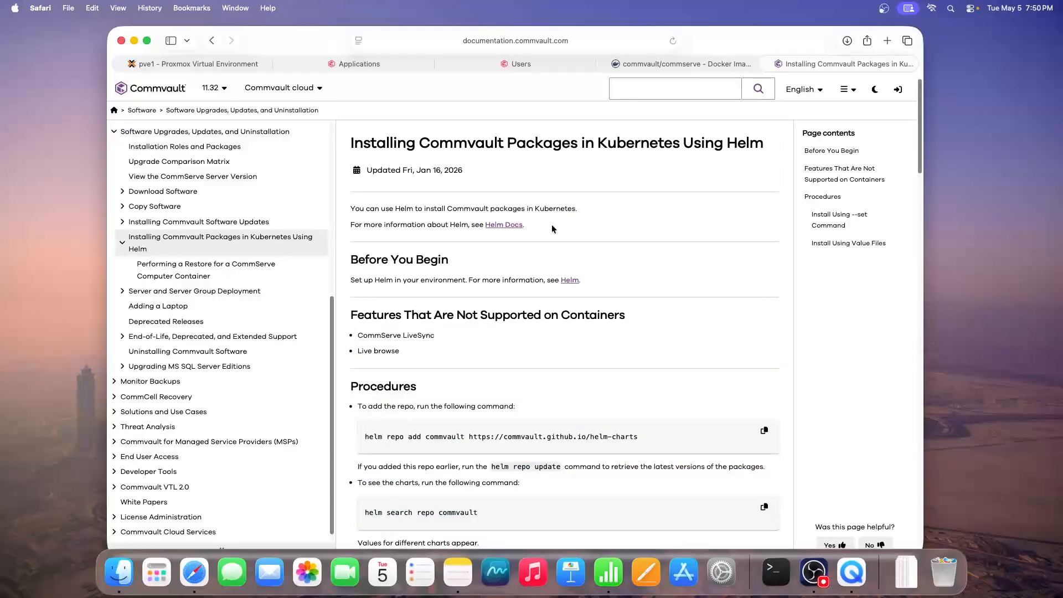
scroll(563, 238, "down", 8)
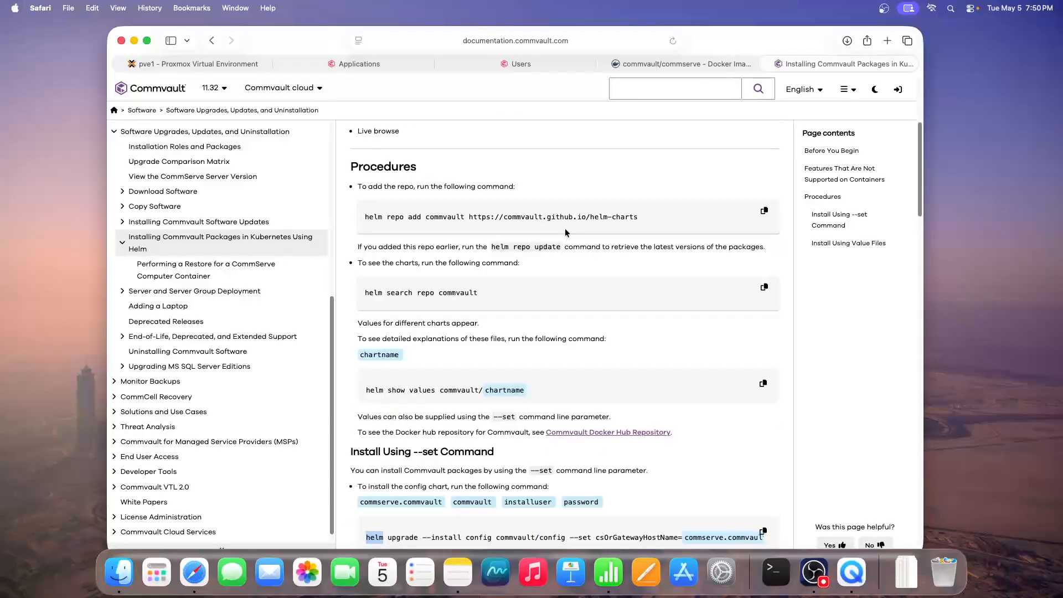
scroll(560, 228, "up", 7)
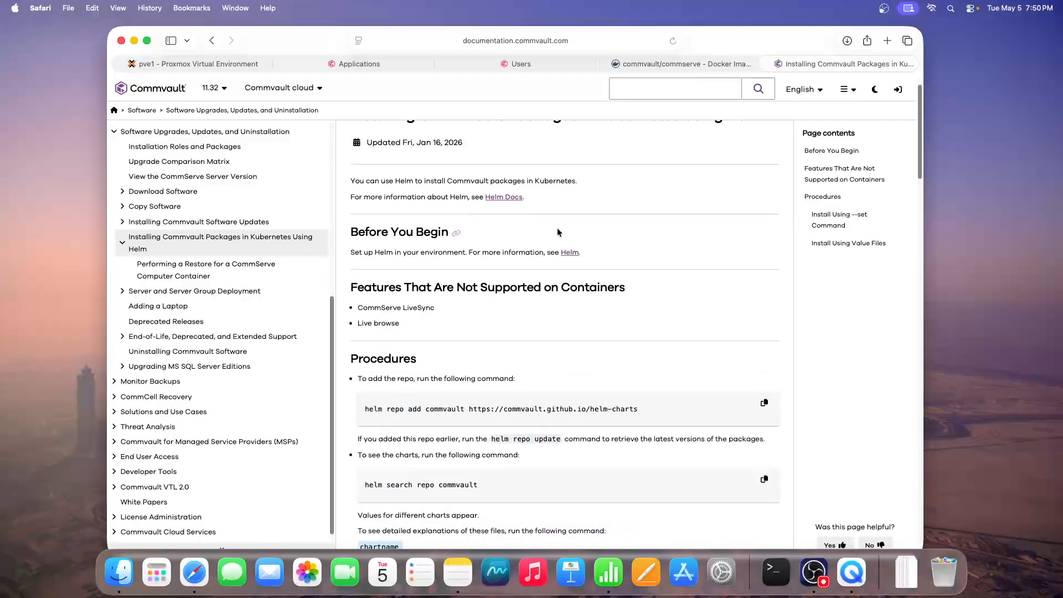
scroll(560, 229, "up", 2)
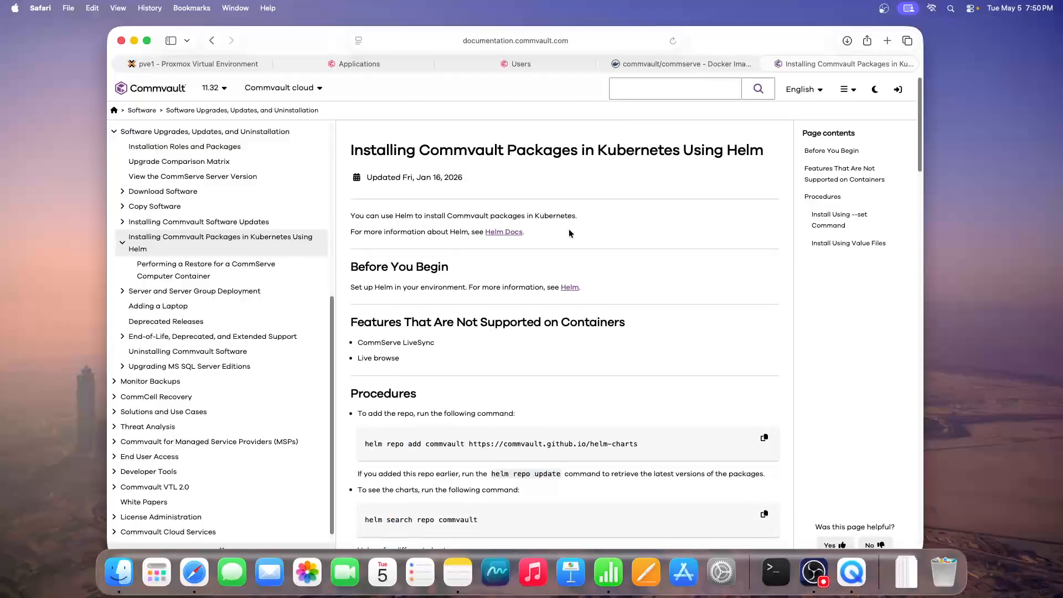
scroll(565, 232, "down", 1)
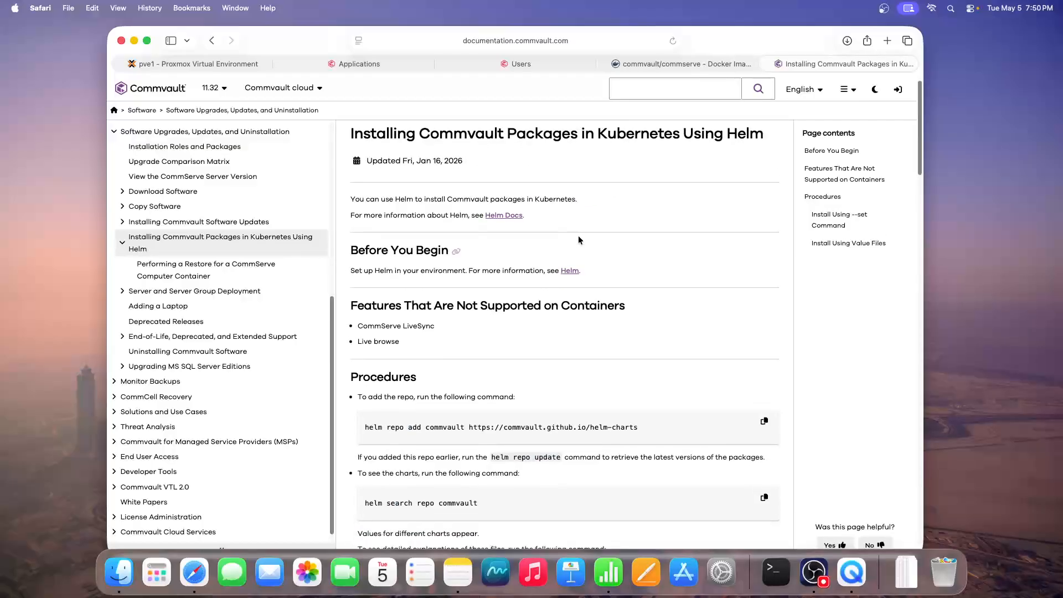
scroll(587, 237, "down", 4)
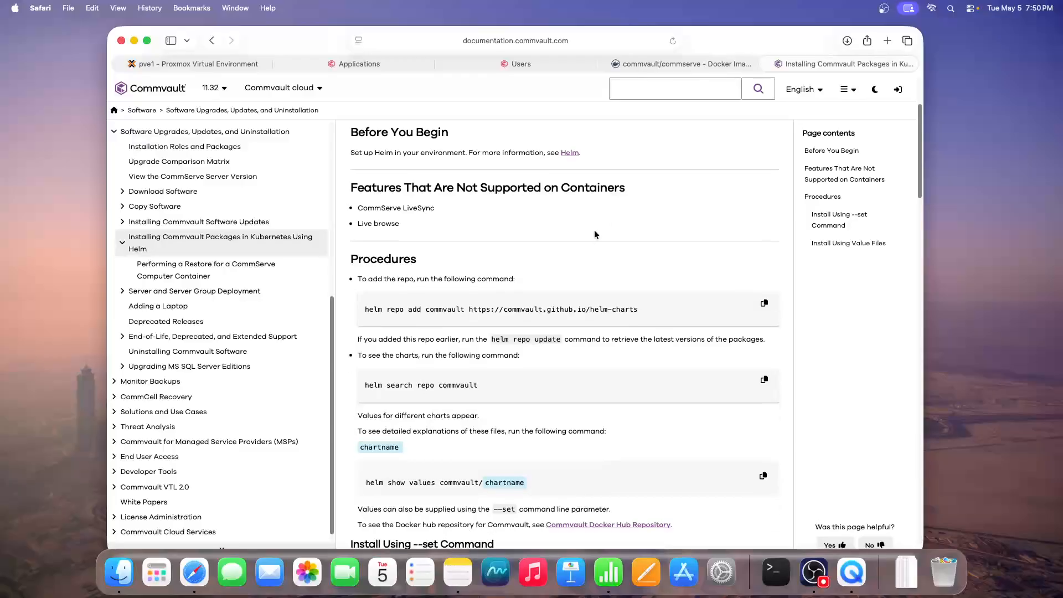
scroll(595, 234, "down", 6)
Examine the --set installation commands for the component charts, including the full MediaAgent command, and the helm delete uninstall command
scroll(570, 253, "down", 20)
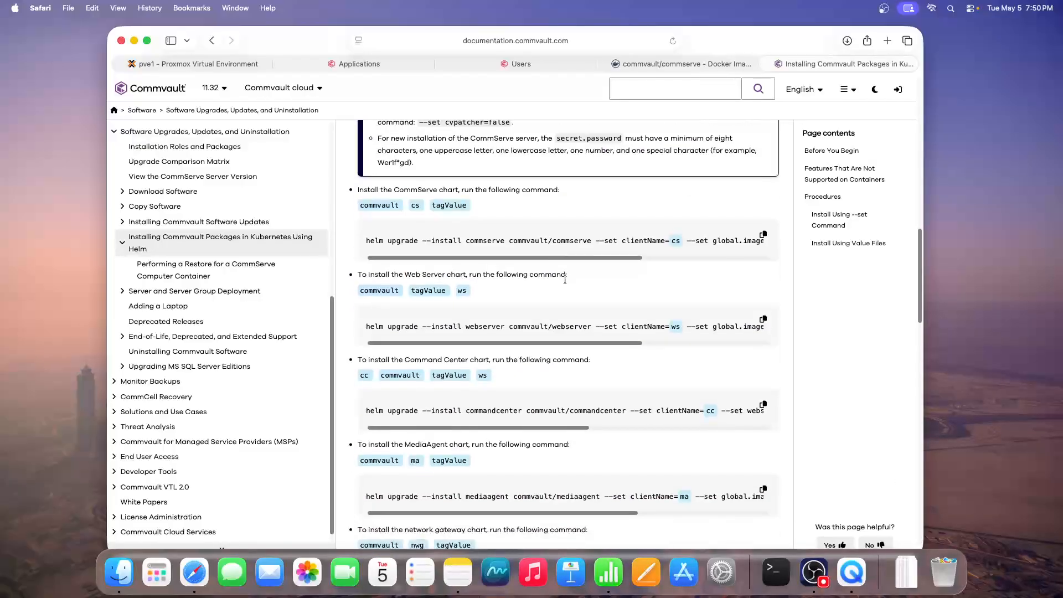
scroll(572, 271, "down", 5)
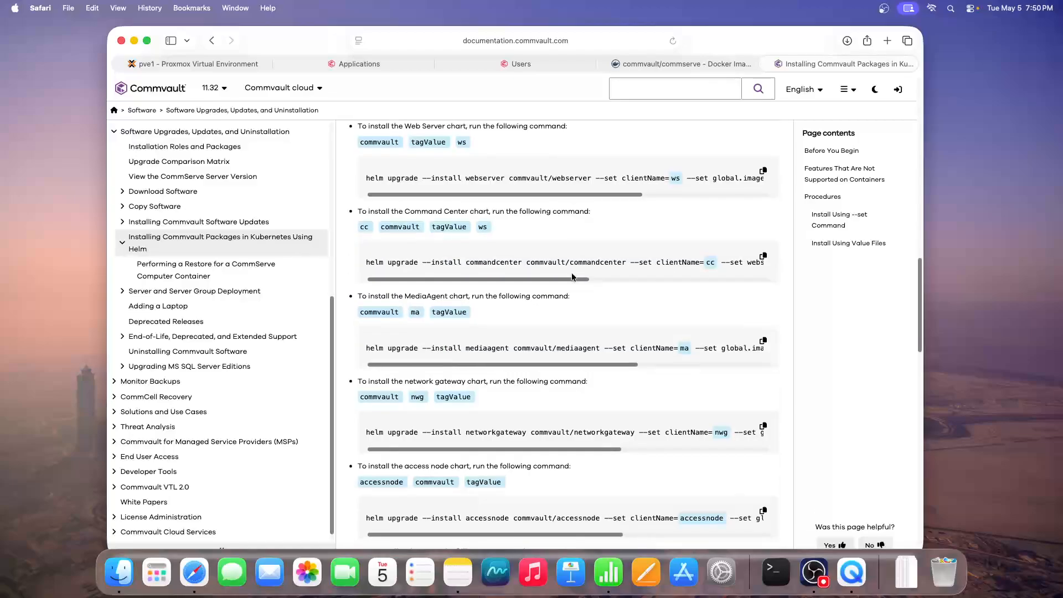
scroll(573, 277, "down", 3)
scroll(586, 288, "right", 5)
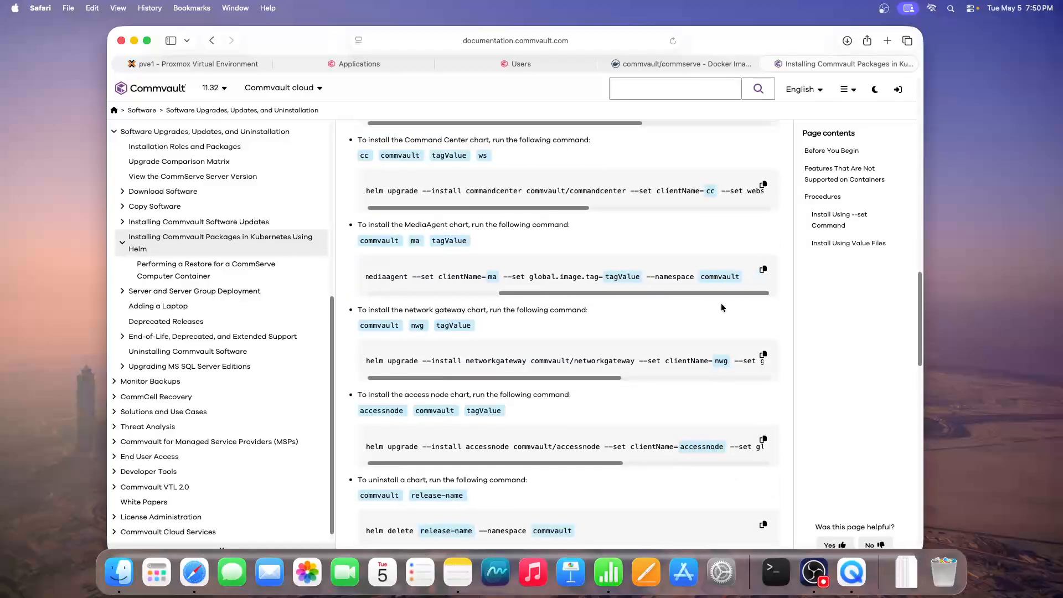
scroll(586, 288, "left", 5)
scroll(546, 284, "down", 3)
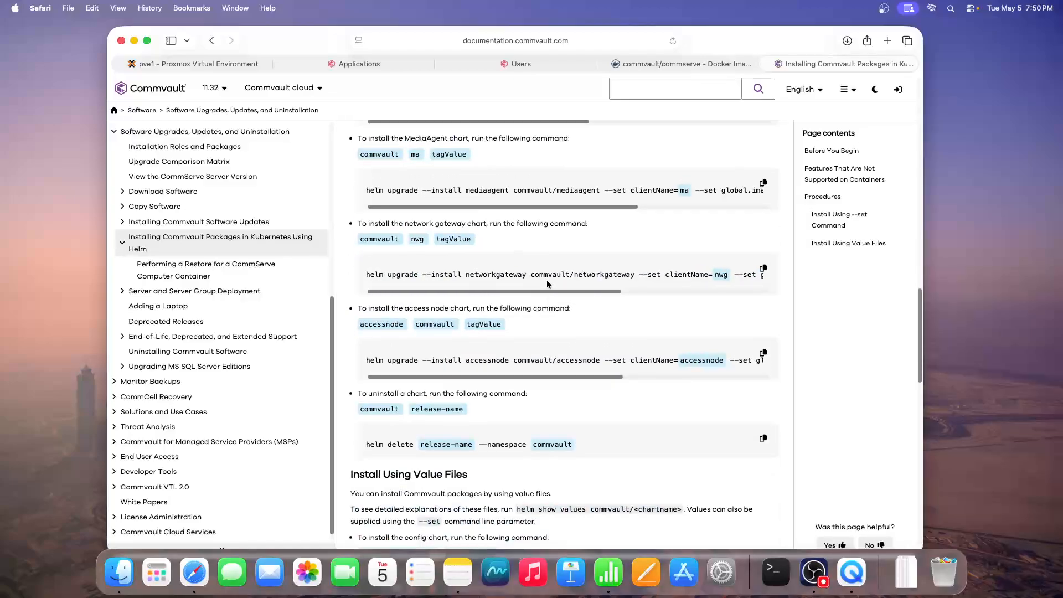
scroll(546, 281, "down", 4)
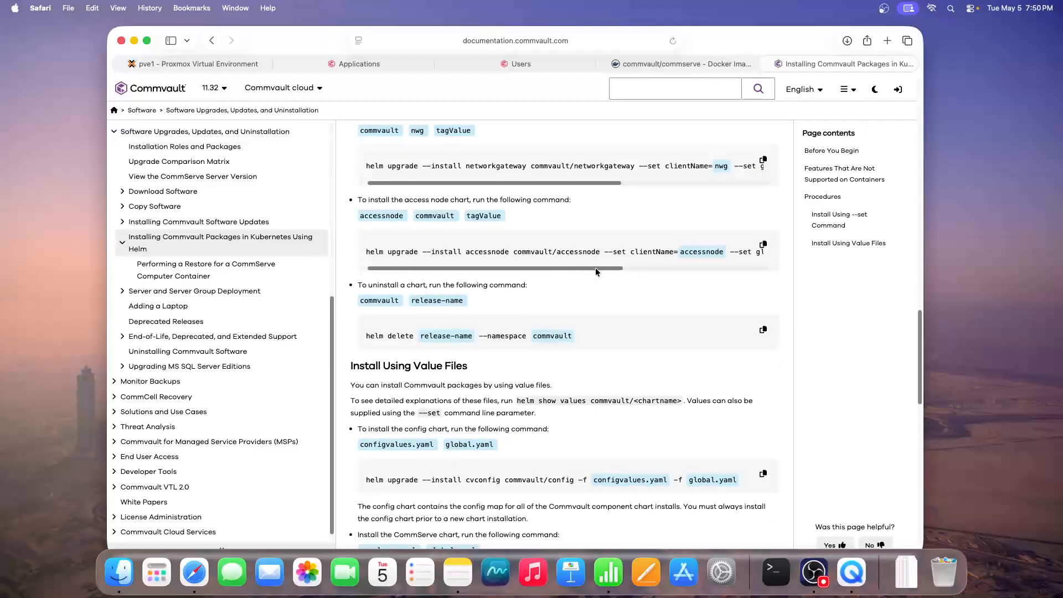
left_click_drag(582, 268, 466, 274)
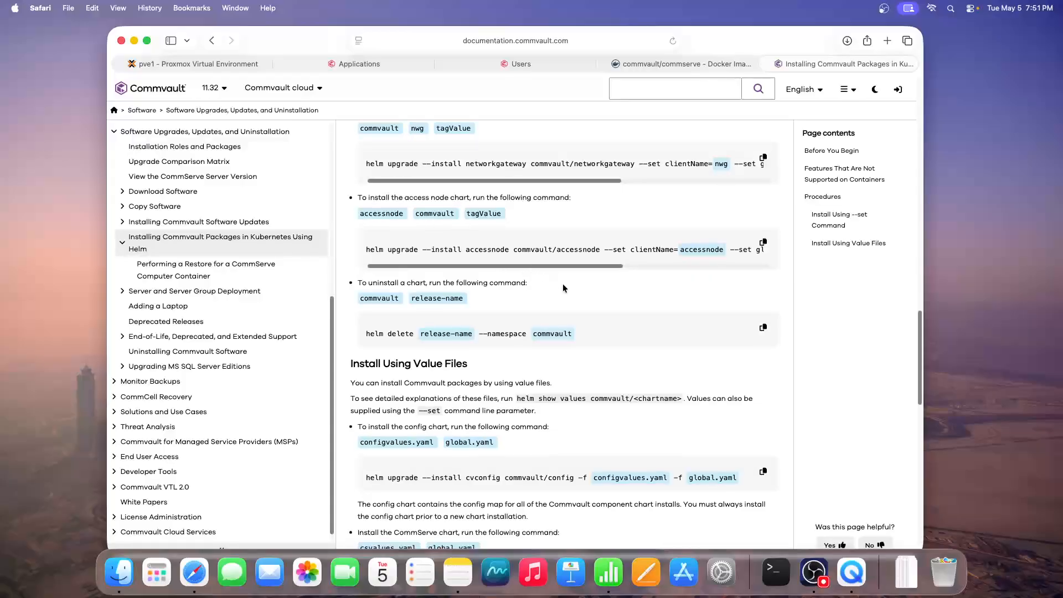
Read the Install Using Value Files section with its YAML-based commands for the config, CommServe and Web Server charts
scroll(563, 284, "down", 1)
scroll(581, 303, "down", 3)
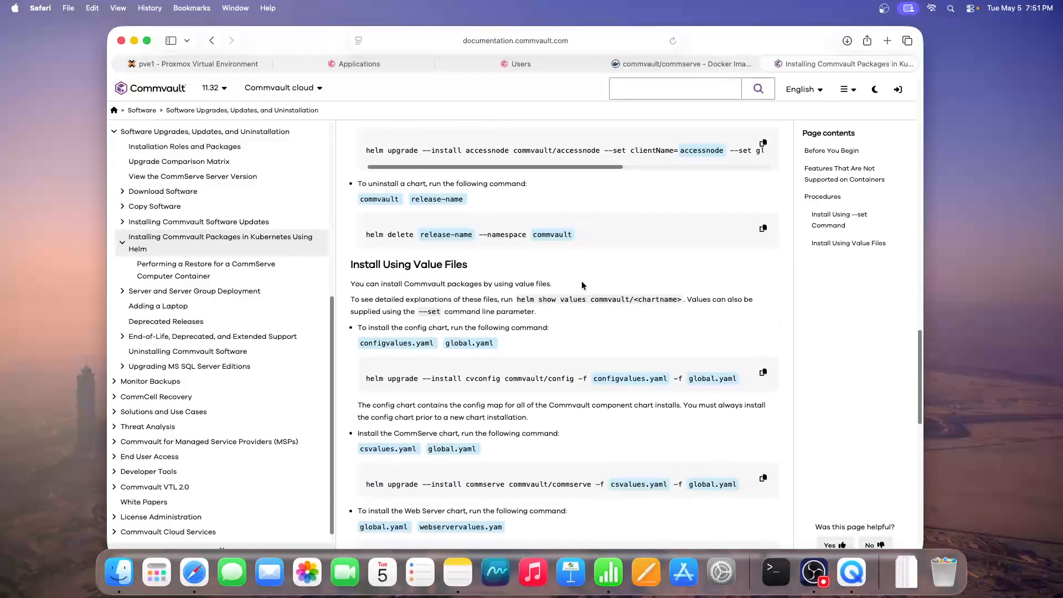
scroll(574, 277, "down", 1)
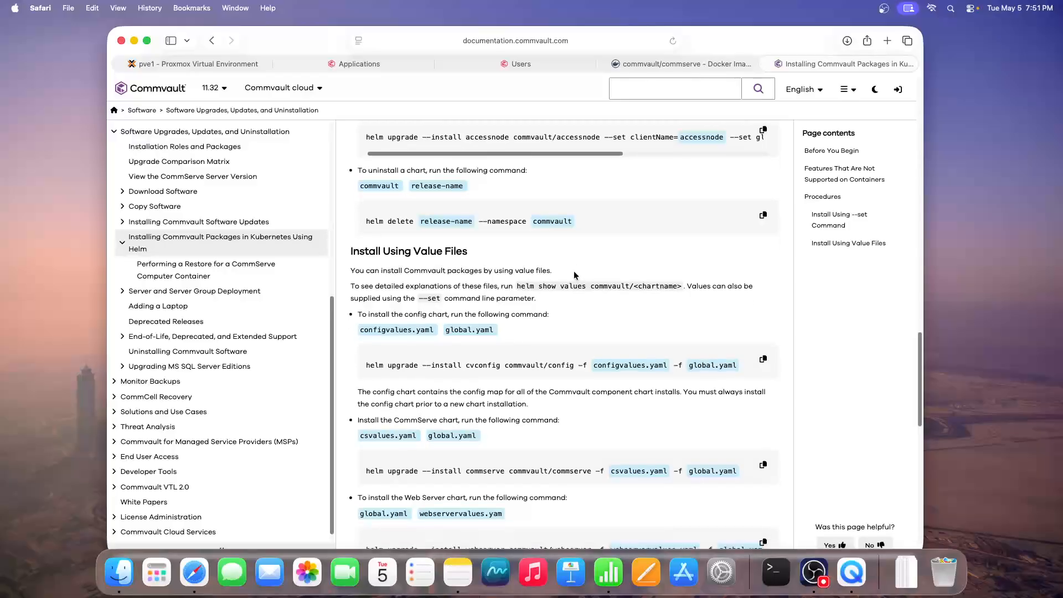
scroll(573, 271, "down", 1)
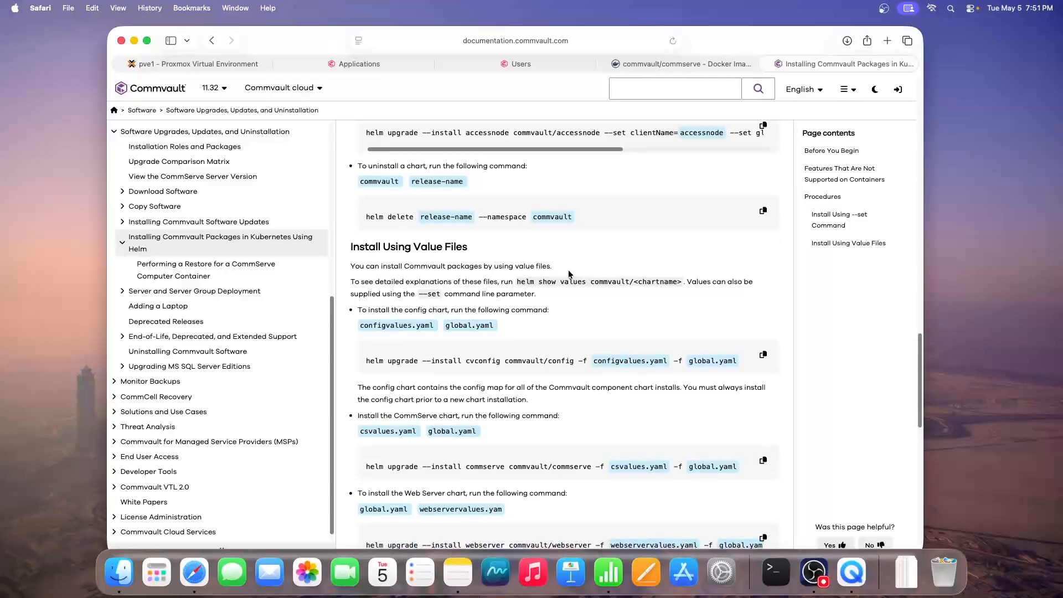
scroll(570, 274, "down", 1)
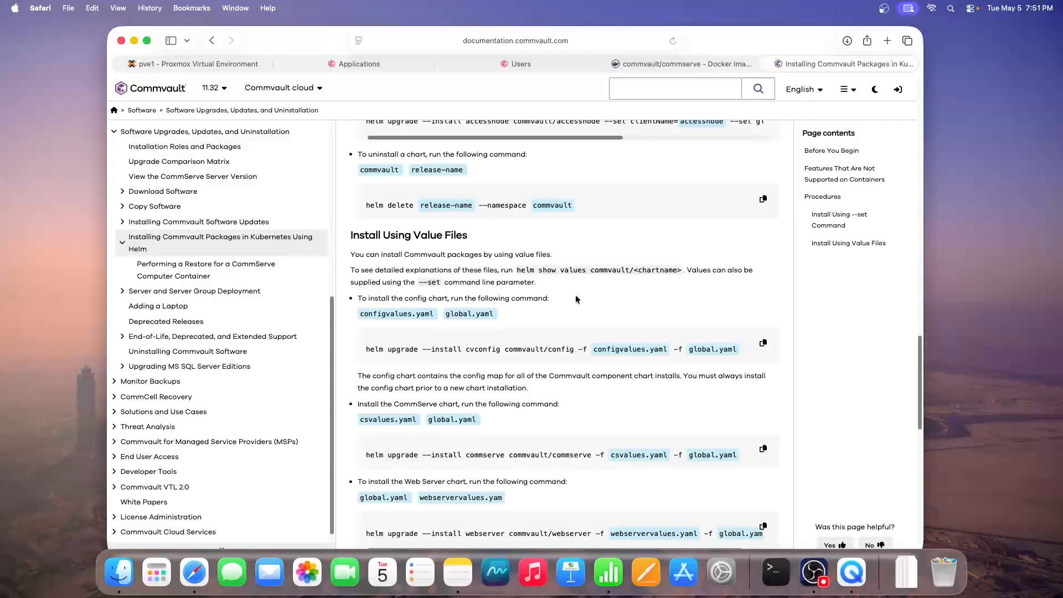
scroll(576, 299, "down", 3)
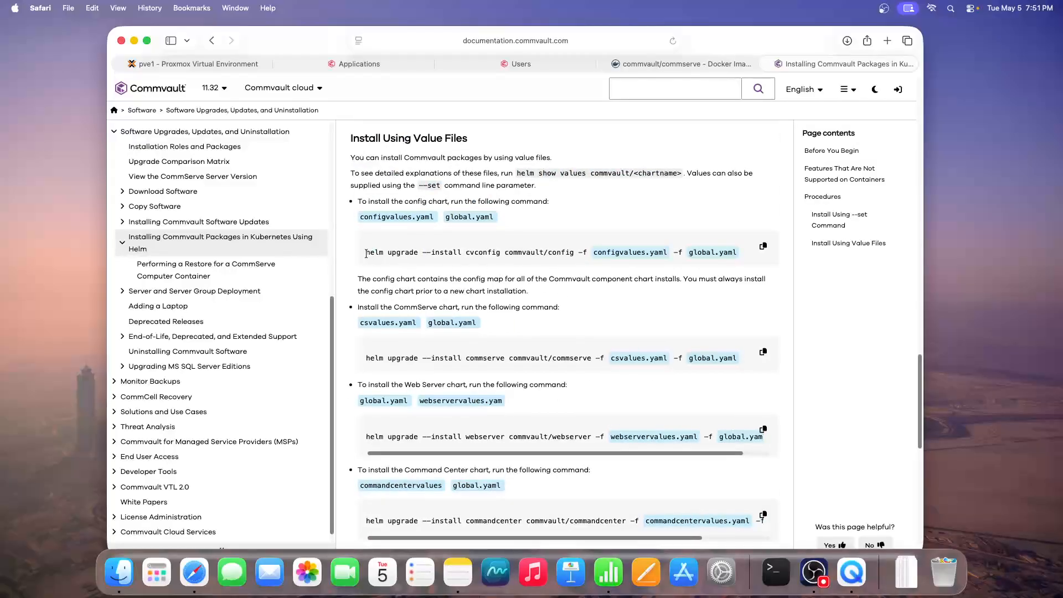
Highlight the config chart's helm upgrade command that uses configvalues.yaml under Install Using Value Files, and clear the highlight
left_click_drag(366, 254, 687, 256)
scroll(590, 290, "down", 1)
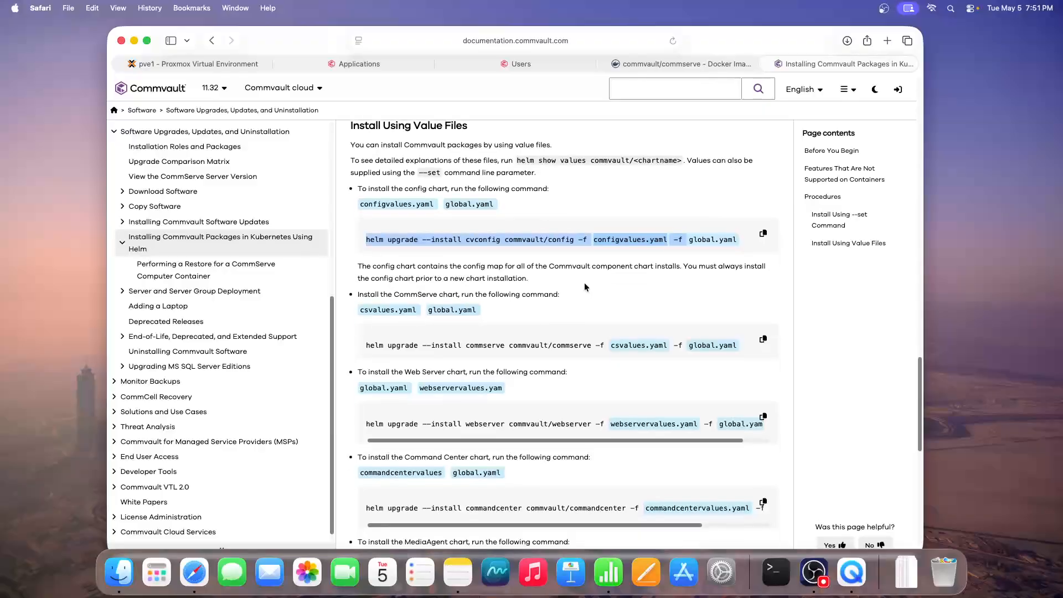
left_click(584, 283)
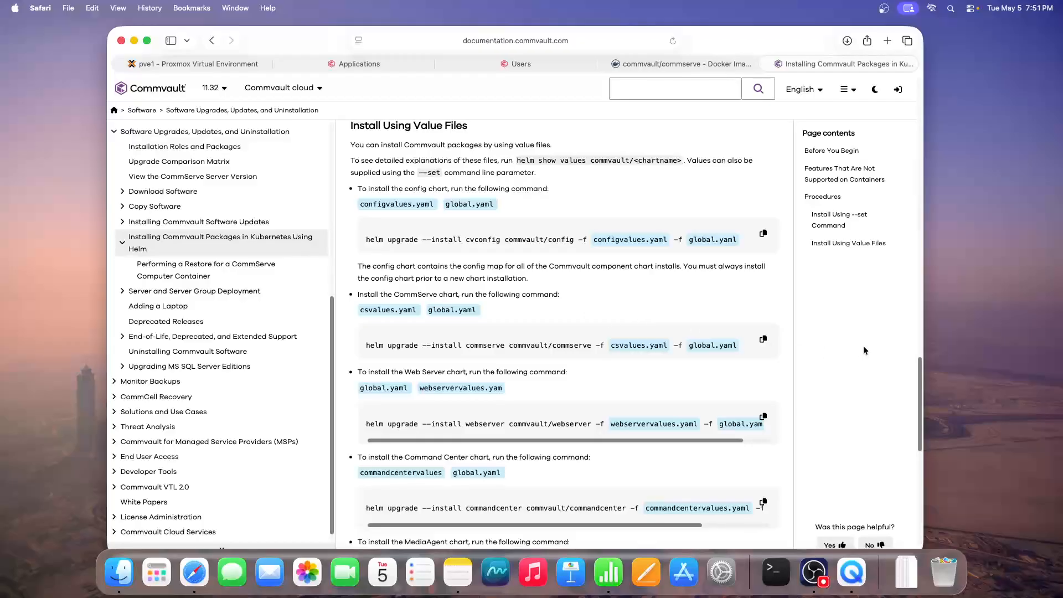
left_click(942, 333)
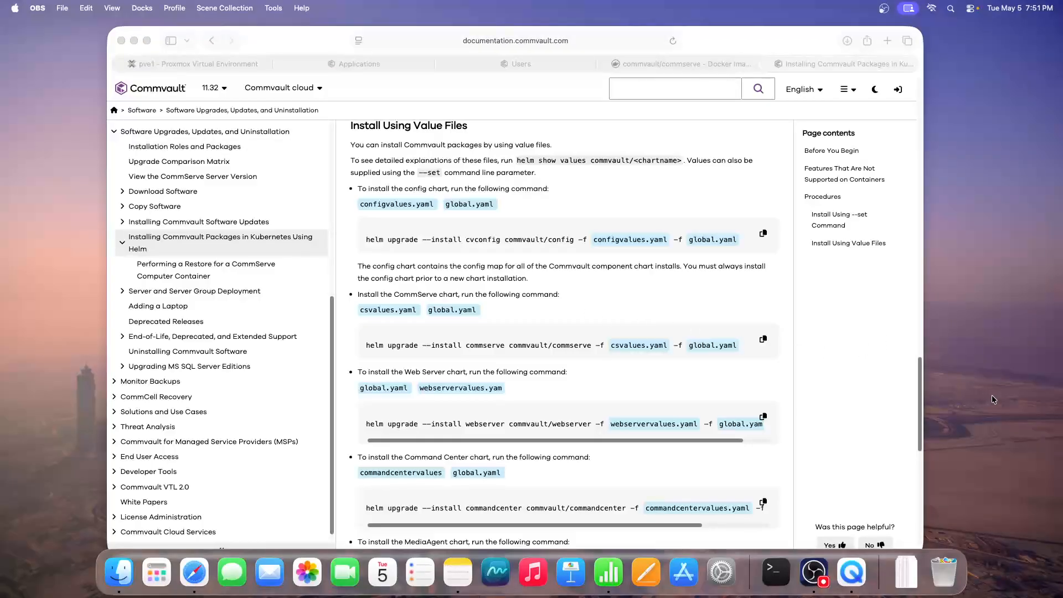